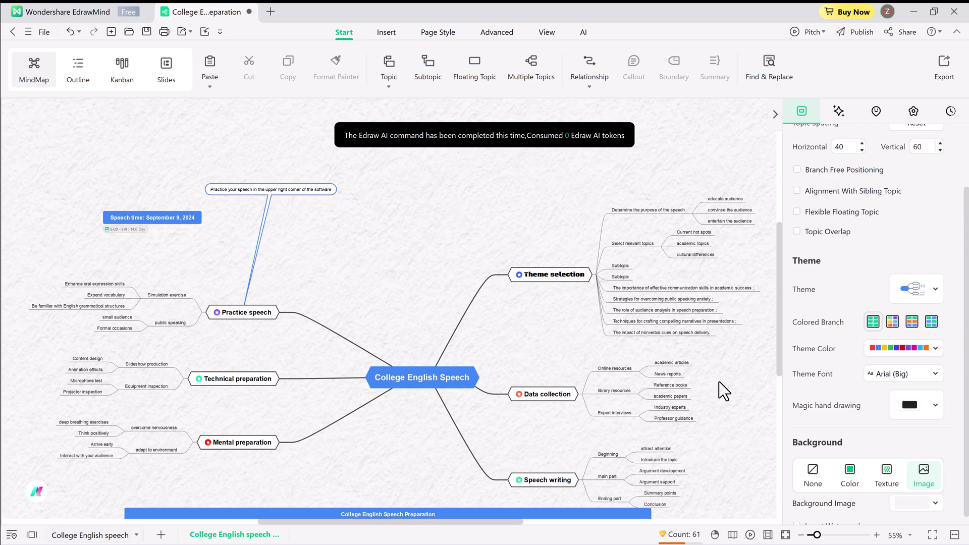
- Select the Theme selection branch of the speech map to bring up its style options
{"action": "left_click", "coordinate": [556, 279]}
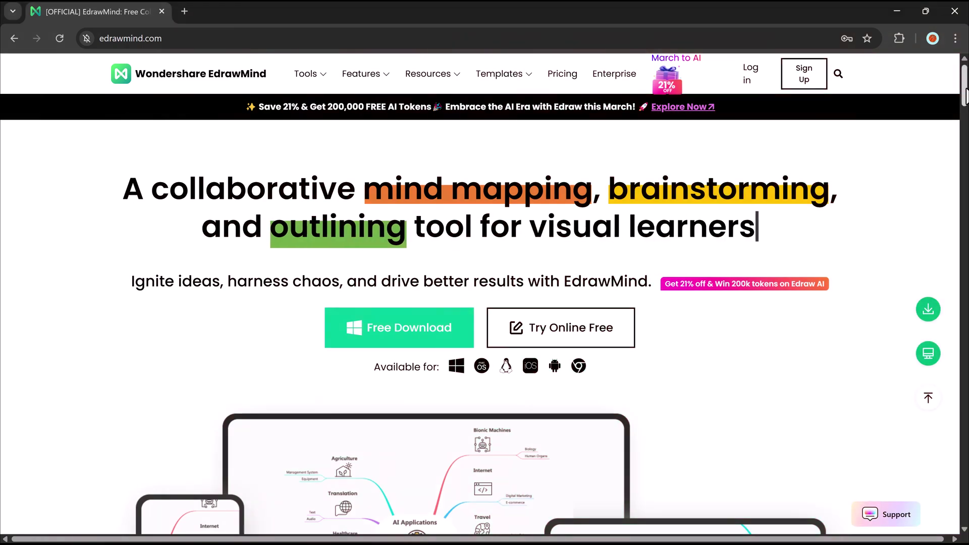
{"action": "scroll", "coordinate": [485, 293], "scroll_direction": "down", "scroll_amount": 6}
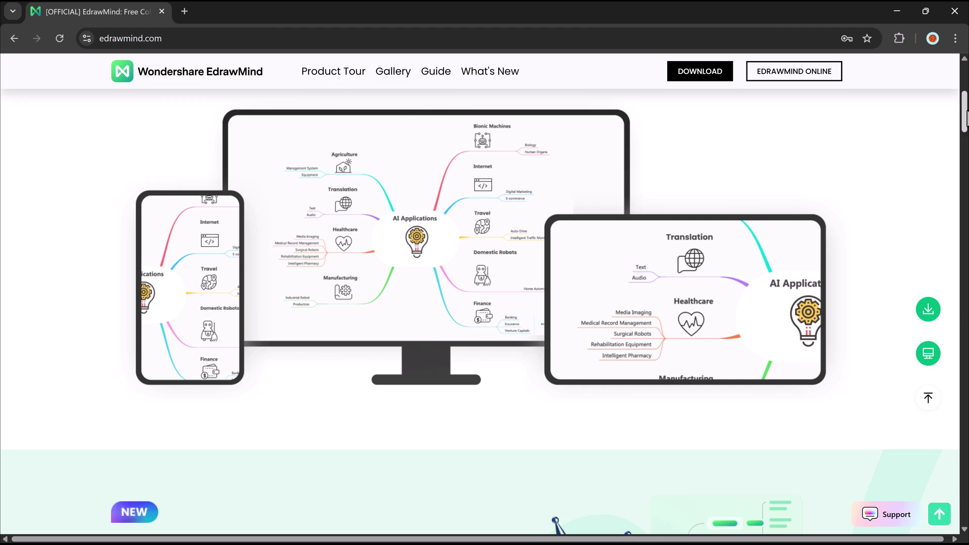
{"action": "scroll", "coordinate": [484, 311], "scroll_direction": "down", "scroll_amount": 6}
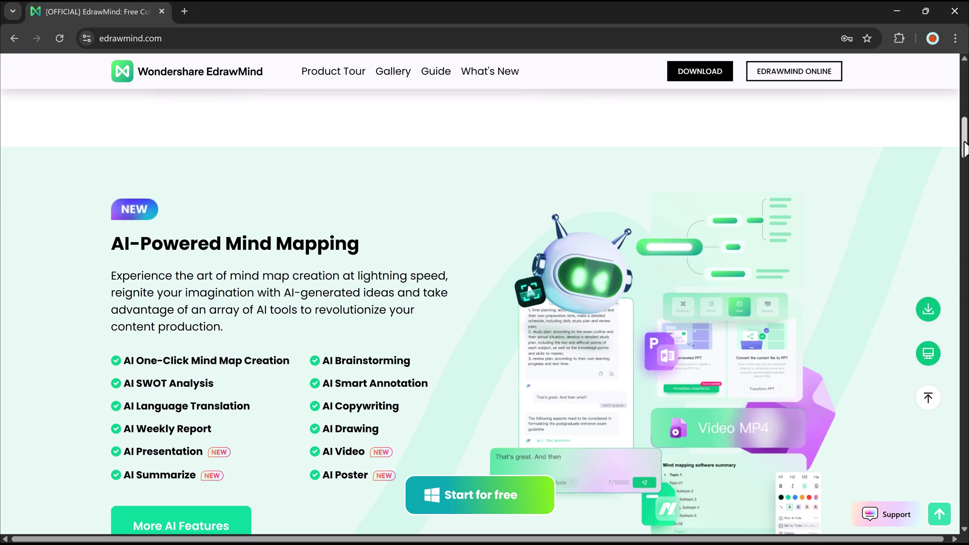
{"action": "scroll", "coordinate": [485, 311], "scroll_direction": "down", "scroll_amount": 9}
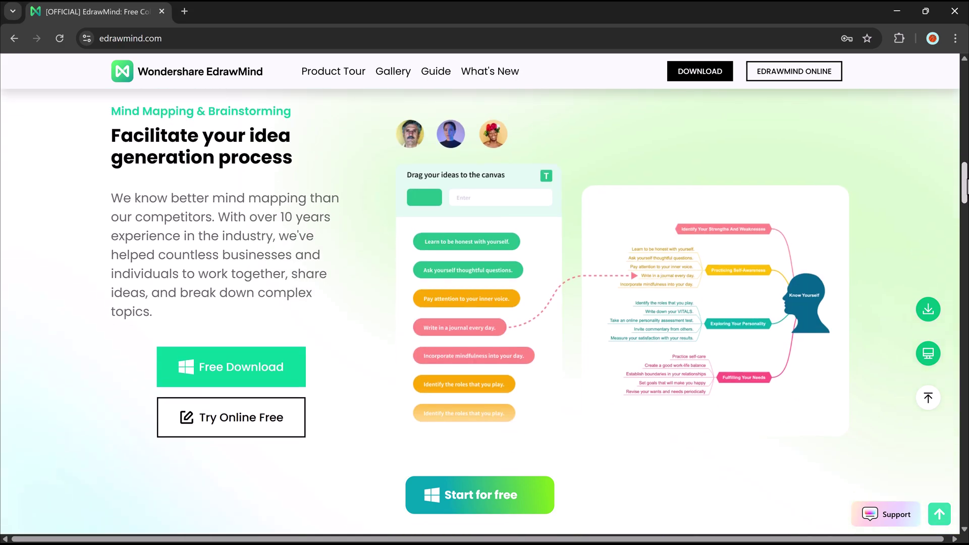
{"action": "scroll", "coordinate": [484, 311], "scroll_direction": "down", "scroll_amount": 9}
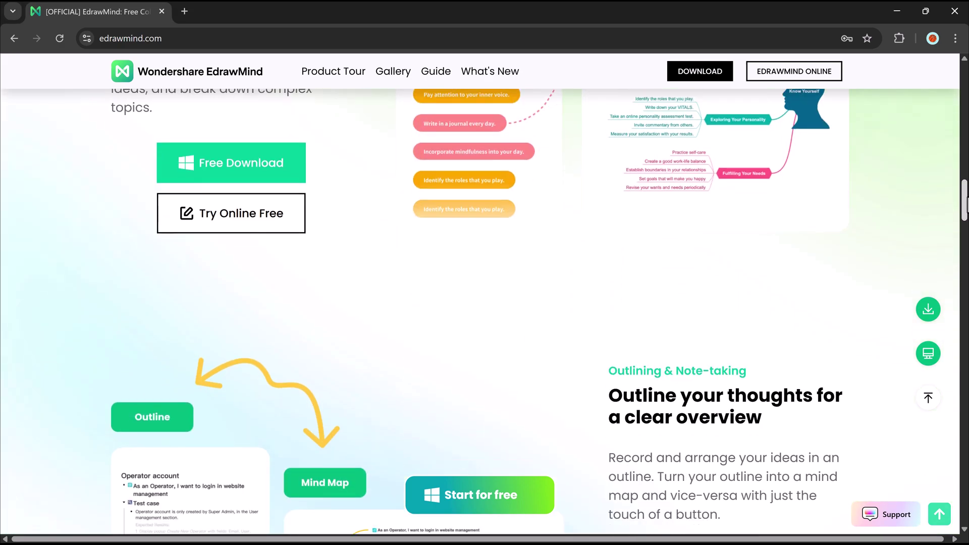
{"action": "scroll", "coordinate": [484, 311], "scroll_direction": "down", "scroll_amount": 1}
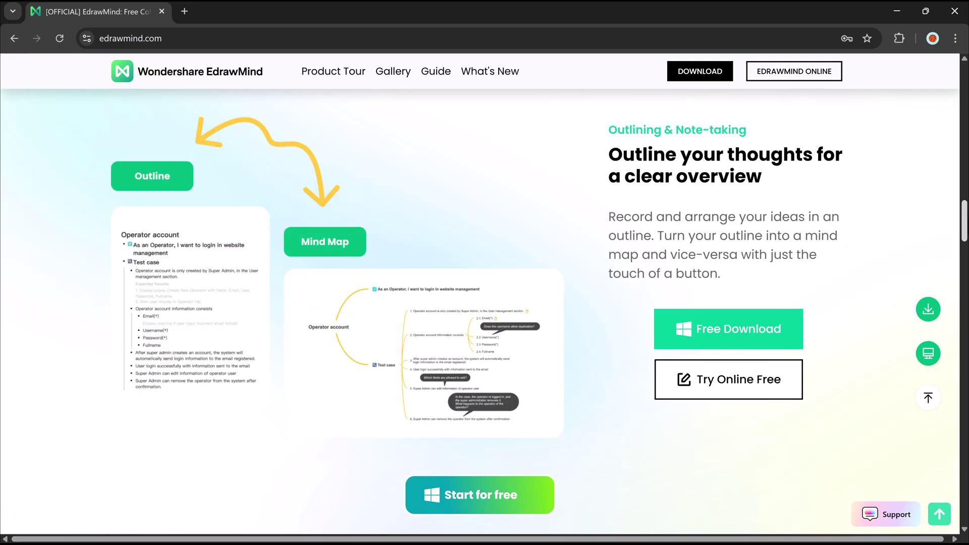
{"action": "scroll", "coordinate": [485, 311], "scroll_direction": "down", "scroll_amount": 8}
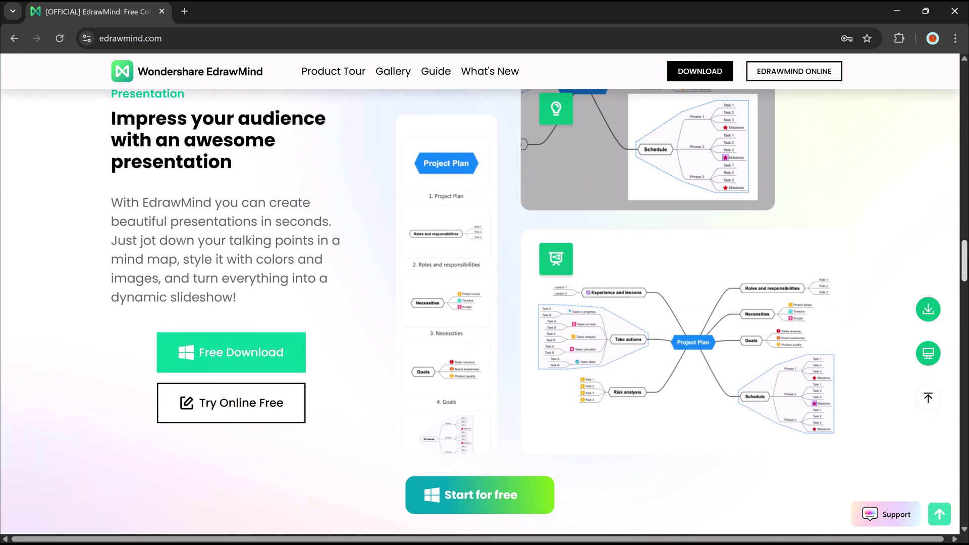
{"action": "scroll", "coordinate": [485, 311], "scroll_direction": "down", "scroll_amount": 10}
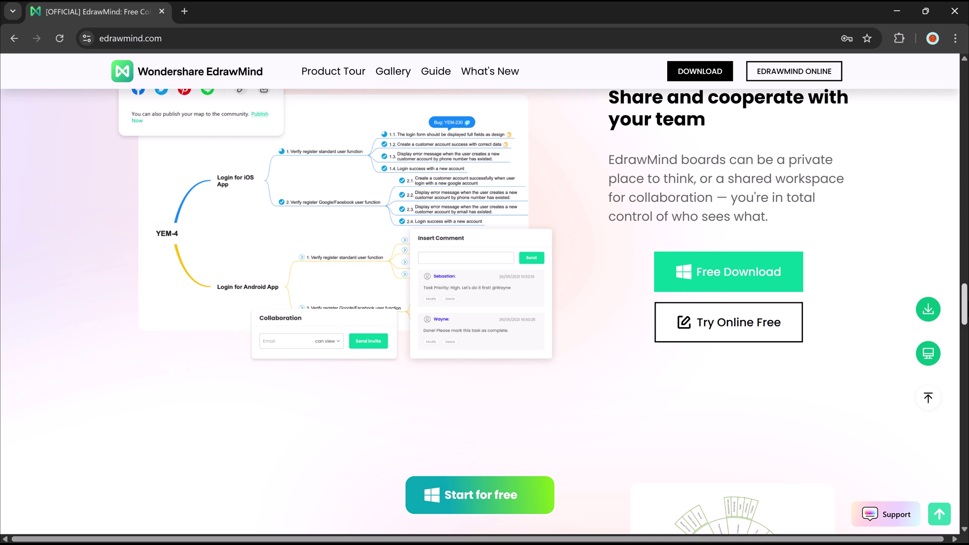
{"action": "left_click", "coordinate": [965, 268]}
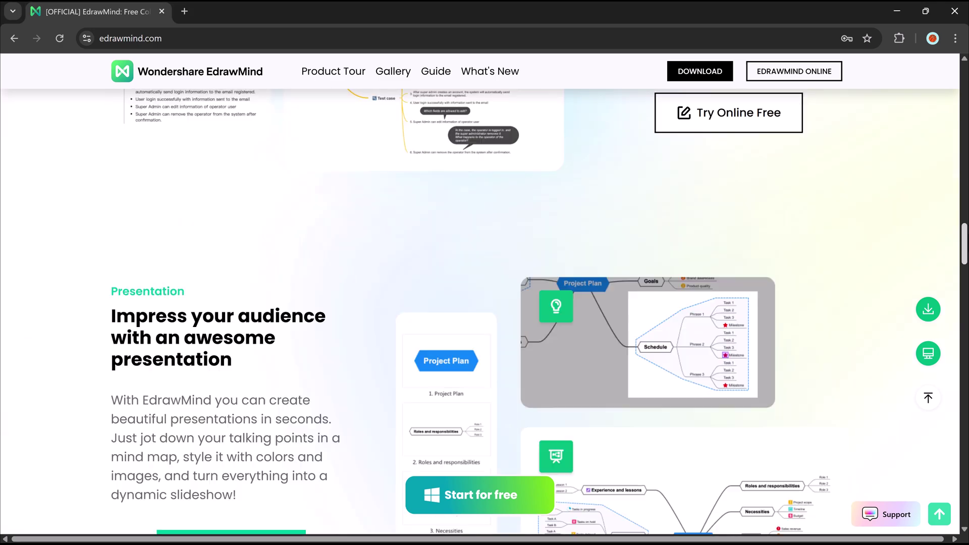
{"action": "scroll", "coordinate": [484, 311], "scroll_direction": "up", "scroll_amount": 5}
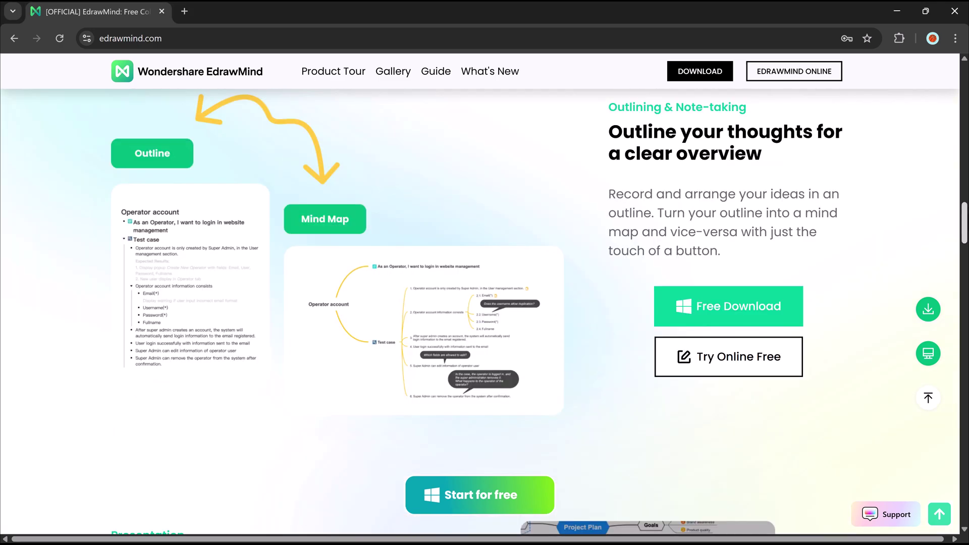
{"action": "scroll", "coordinate": [485, 312], "scroll_direction": "up", "scroll_amount": 20}
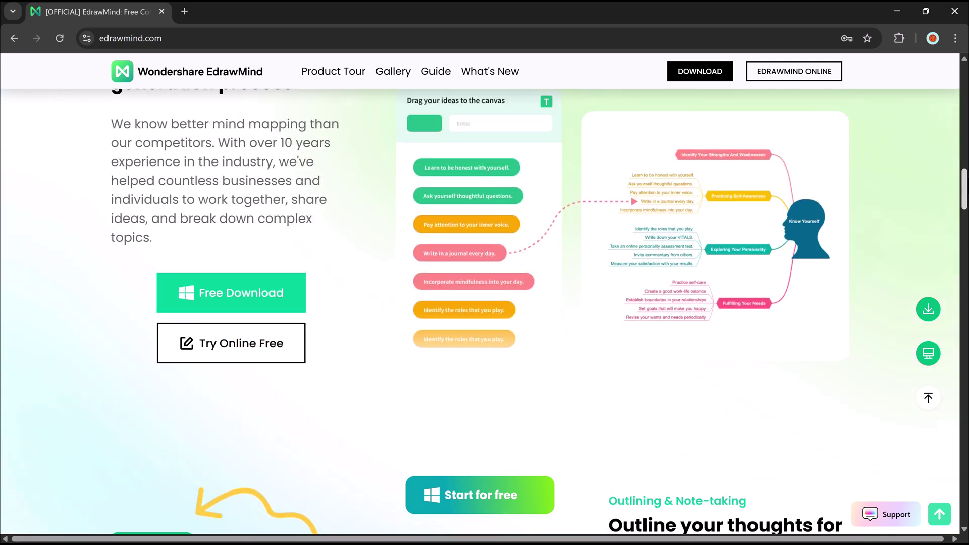
{"action": "scroll", "coordinate": [485, 311], "scroll_direction": "up", "scroll_amount": 10}
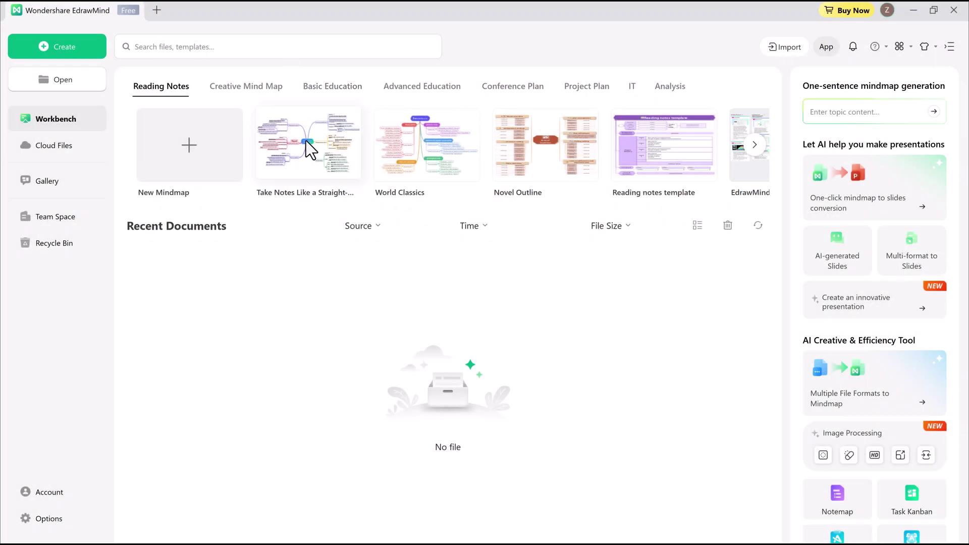
- Browse Reading Notes, Creative Mind Map, Basic Education, Conference Plan, Project Plan and Advanced Education templates
{"action": "left_click", "coordinate": [755, 146]}
{"action": "left_click", "coordinate": [755, 146]}
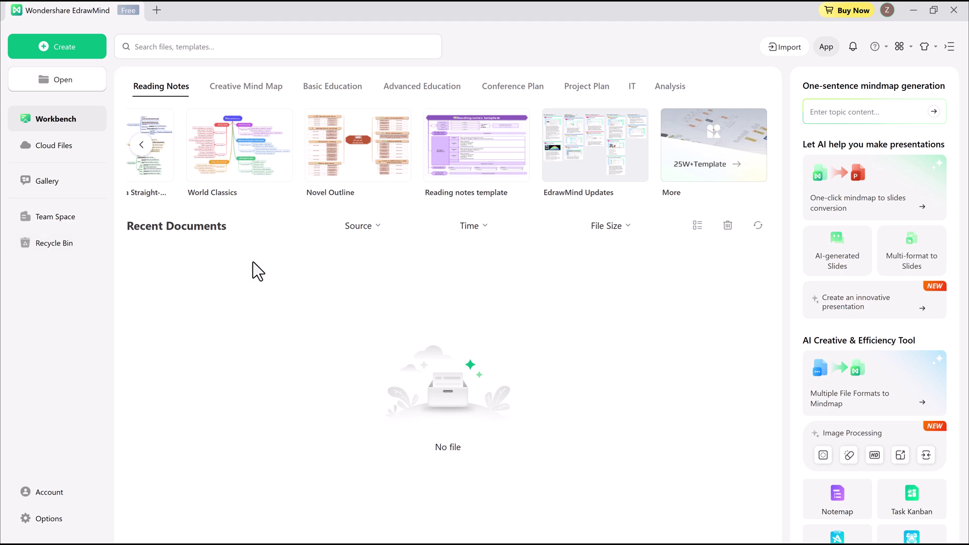
{"action": "left_click", "coordinate": [242, 88]}
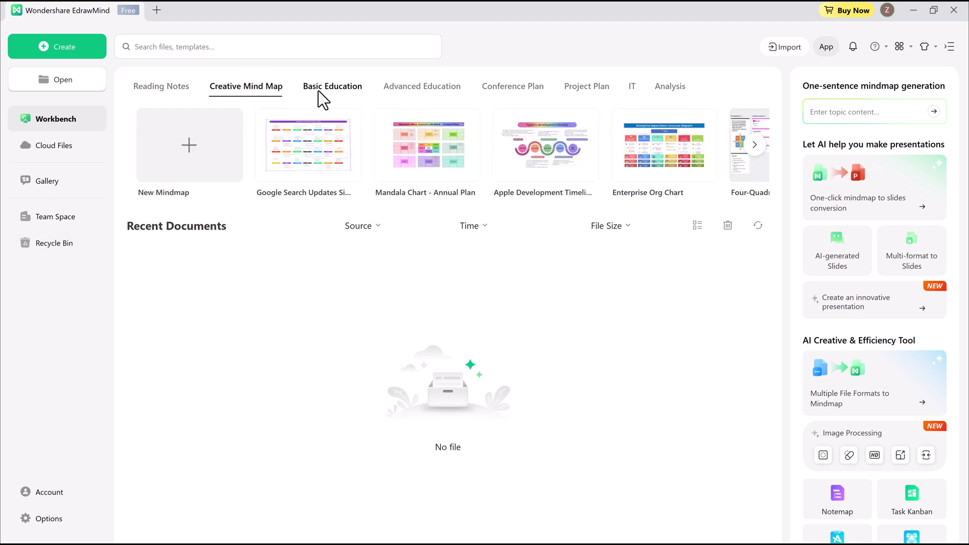
{"action": "left_click", "coordinate": [319, 91]}
{"action": "left_click", "coordinate": [409, 89]}
{"action": "left_click", "coordinate": [497, 92]}
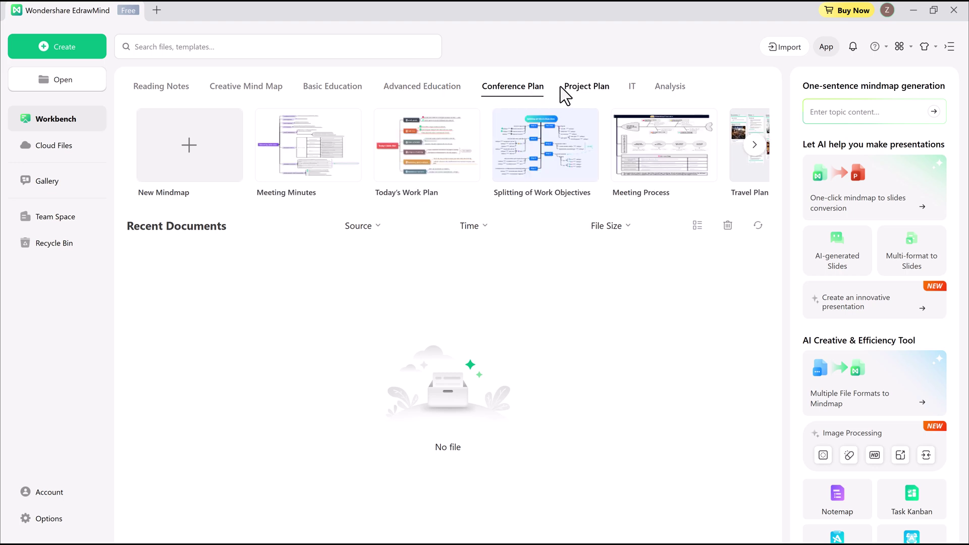
{"action": "left_click", "coordinate": [579, 90]}
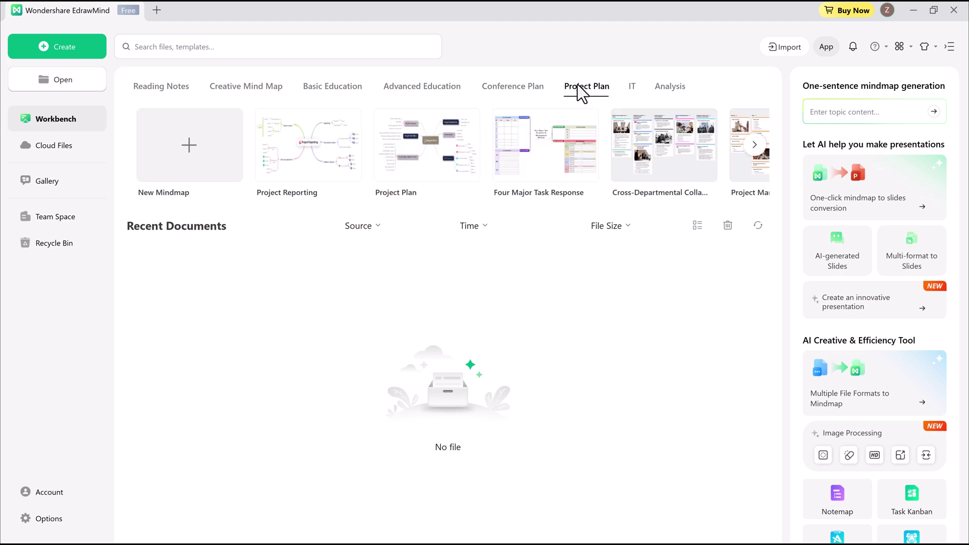
{"action": "left_click", "coordinate": [505, 93]}
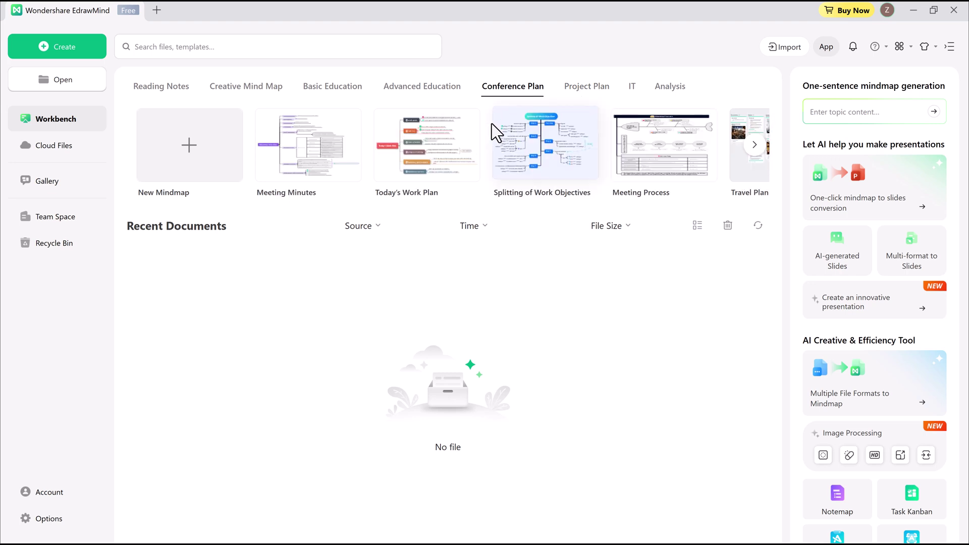
{"action": "left_click", "coordinate": [419, 96]}
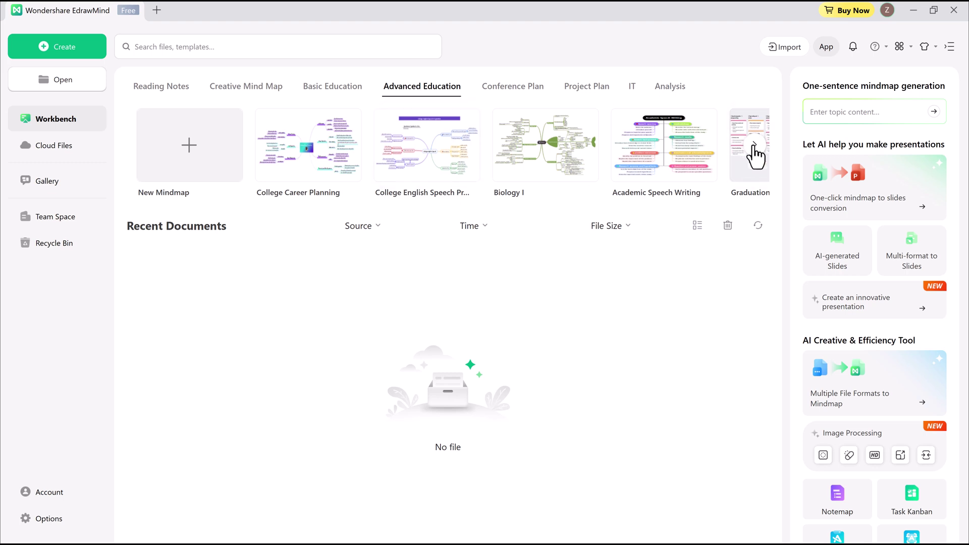
{"action": "left_click", "coordinate": [754, 147]}
{"action": "left_click", "coordinate": [754, 148]}
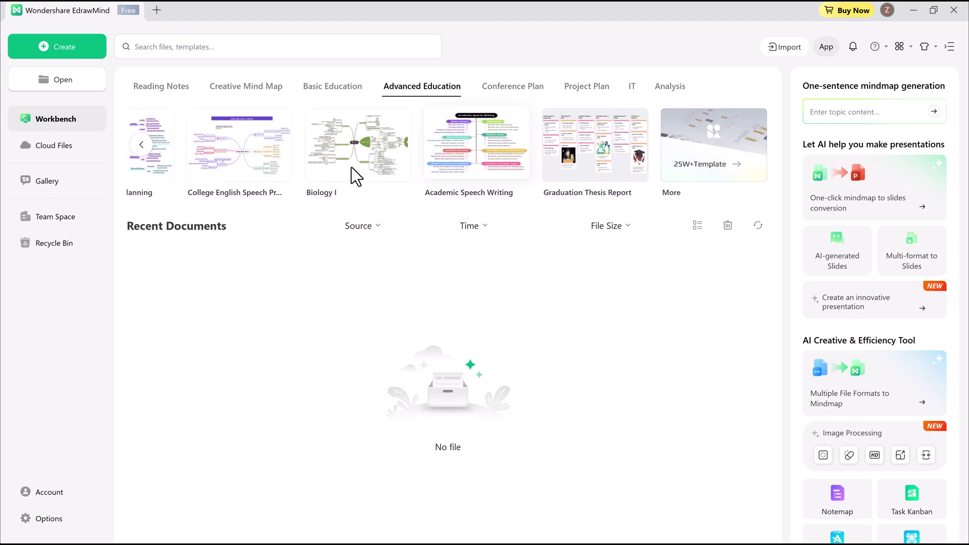
{"action": "left_click", "coordinate": [136, 147]}
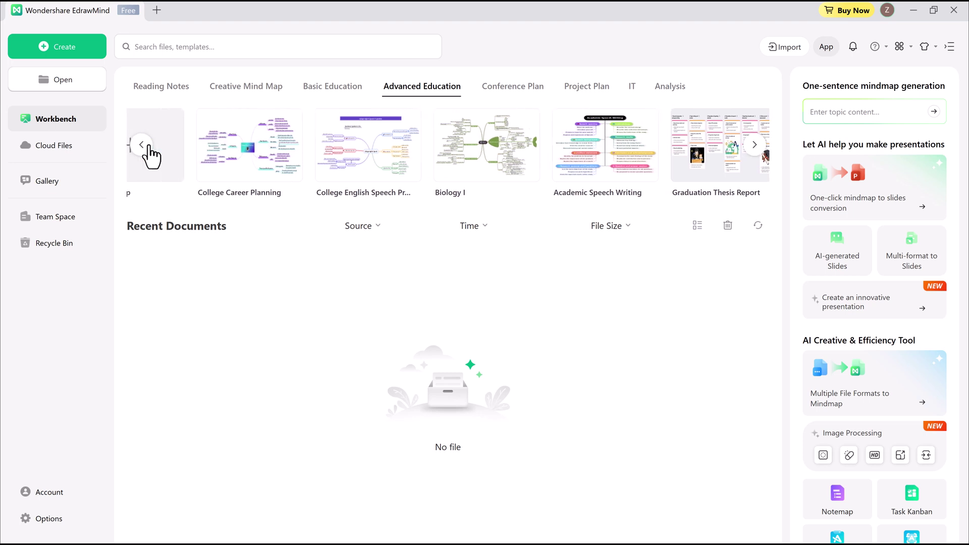
{"action": "left_click", "coordinate": [150, 148]}
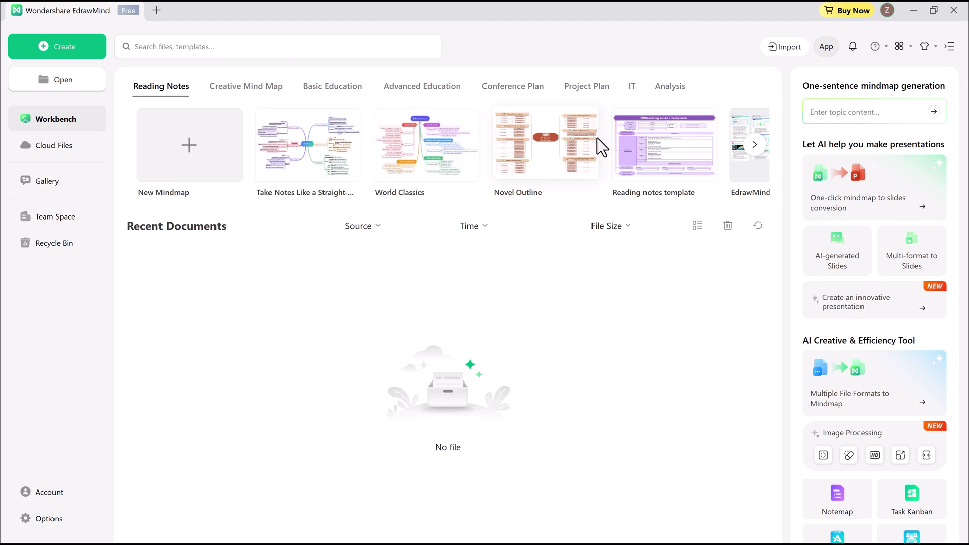
- Cycle through the template categories again, settling on the Advanced Education templates
{"action": "left_click", "coordinate": [755, 145]}
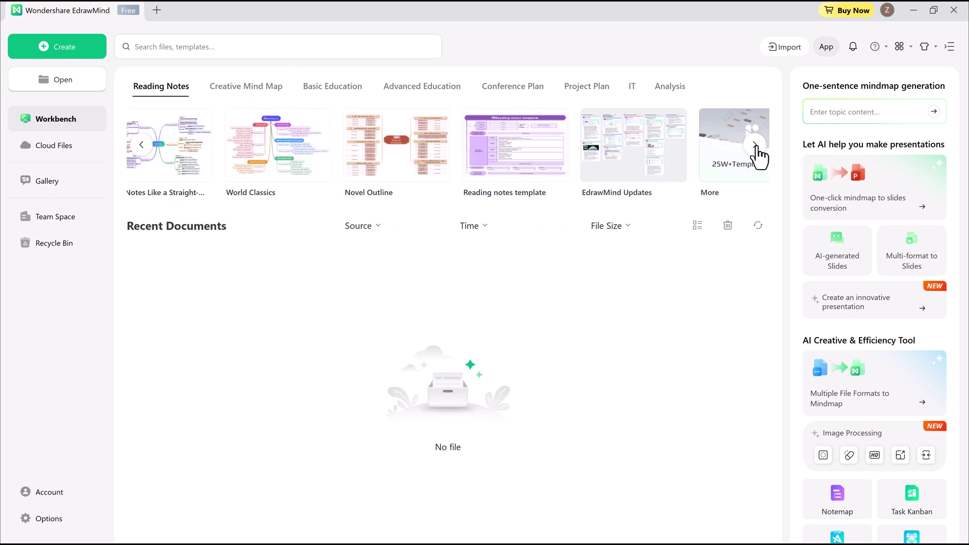
{"action": "left_click", "coordinate": [244, 90]}
{"action": "left_click", "coordinate": [321, 94]}
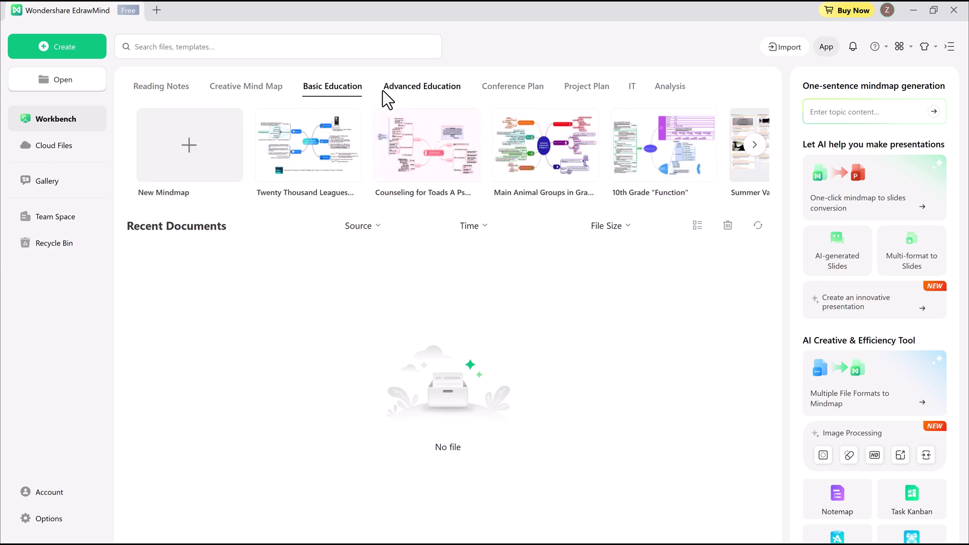
{"action": "left_click", "coordinate": [410, 94]}
{"action": "left_click", "coordinate": [497, 88]}
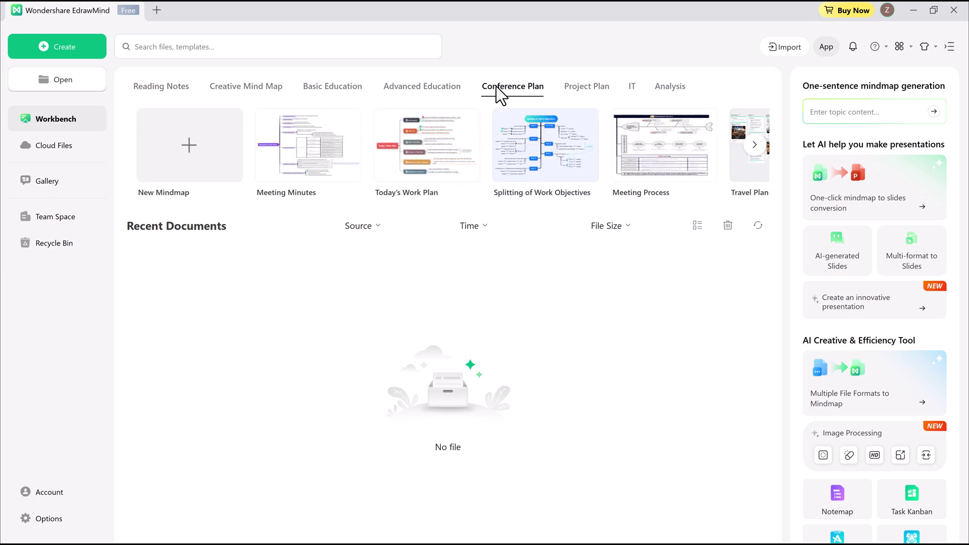
{"action": "left_click", "coordinate": [579, 91]}
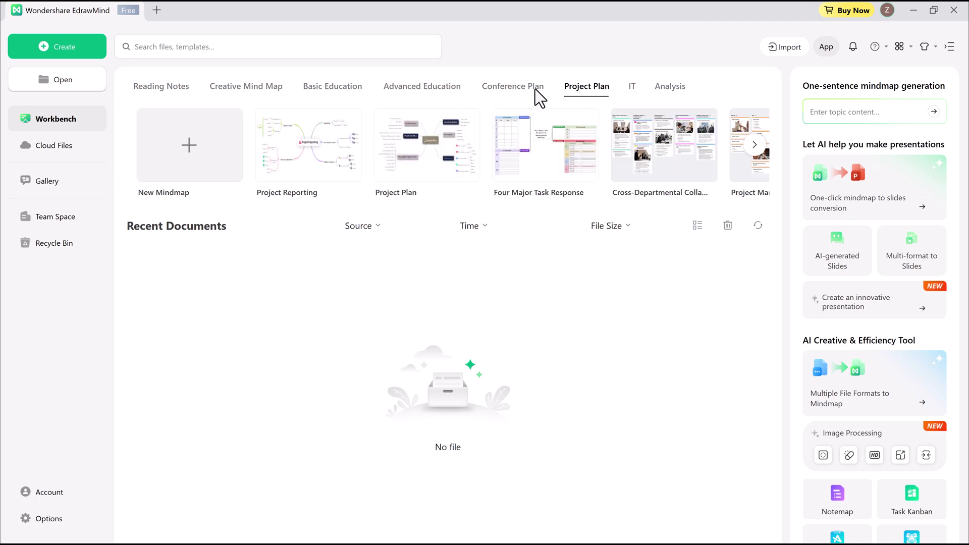
{"action": "left_click", "coordinate": [503, 92]}
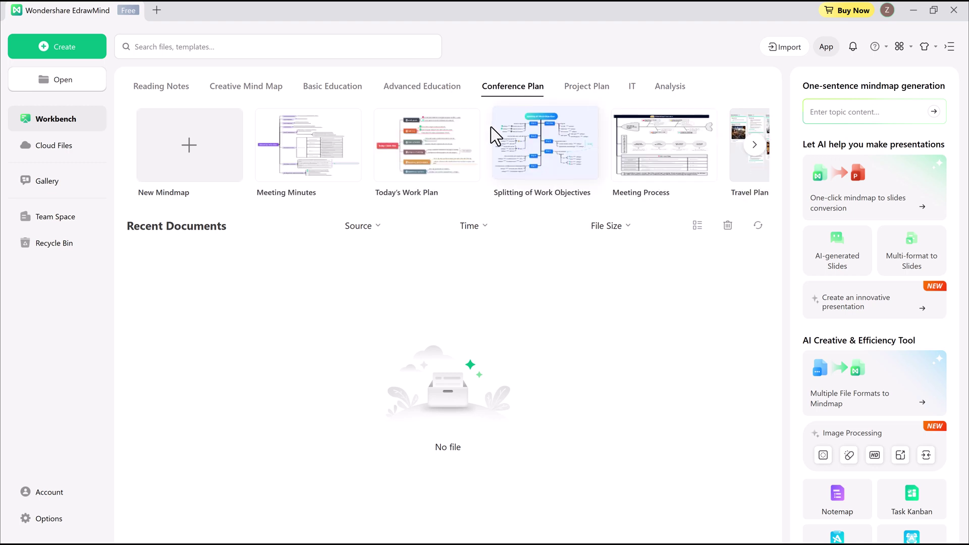
{"action": "left_click", "coordinate": [416, 94]}
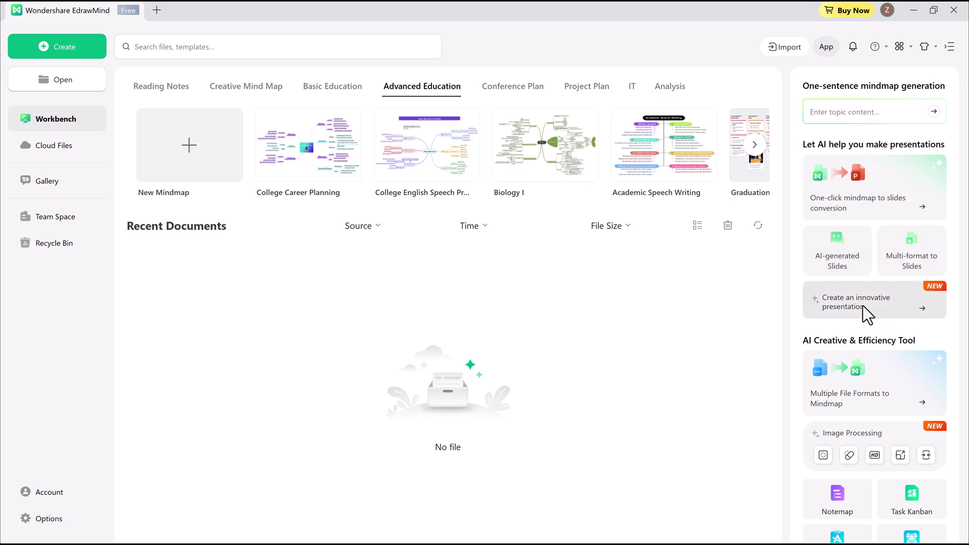
{"action": "scroll", "coordinate": [900, 366], "scroll_direction": "down", "scroll_amount": 3}
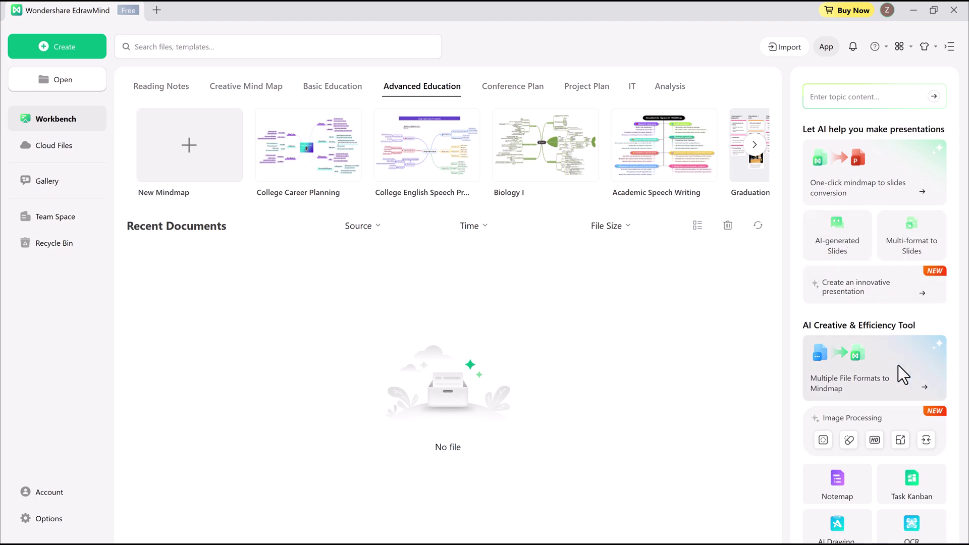
{"action": "scroll", "coordinate": [902, 374], "scroll_direction": "down", "scroll_amount": 2}
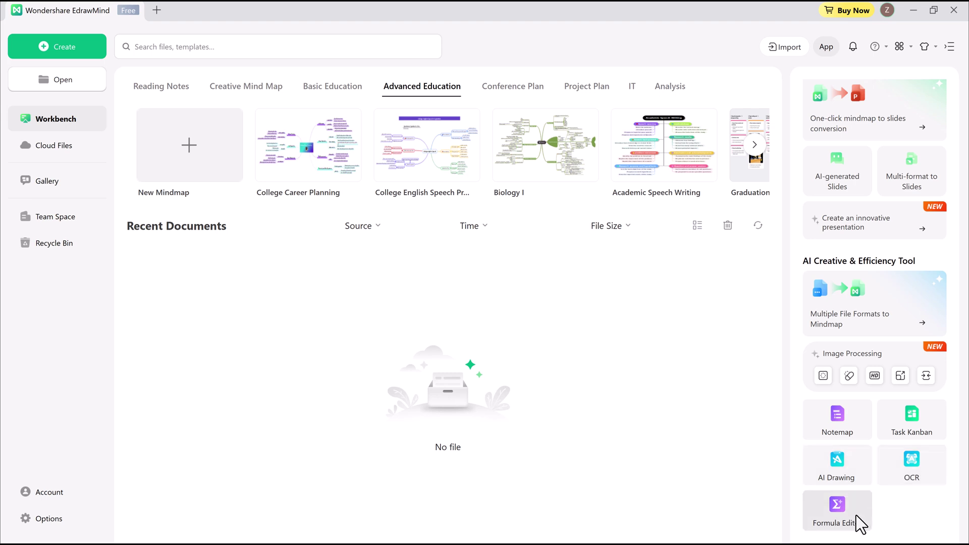
{"action": "scroll", "coordinate": [841, 389], "scroll_direction": "up", "scroll_amount": 3}
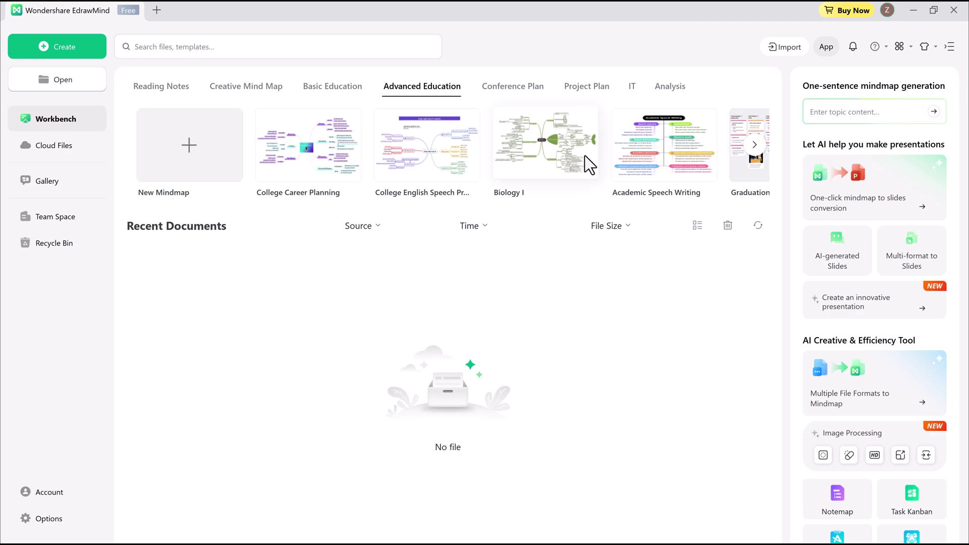
- Open the College English Speech Preparation template and try reverse and downward tree layouts
{"action": "left_click", "coordinate": [458, 156]}
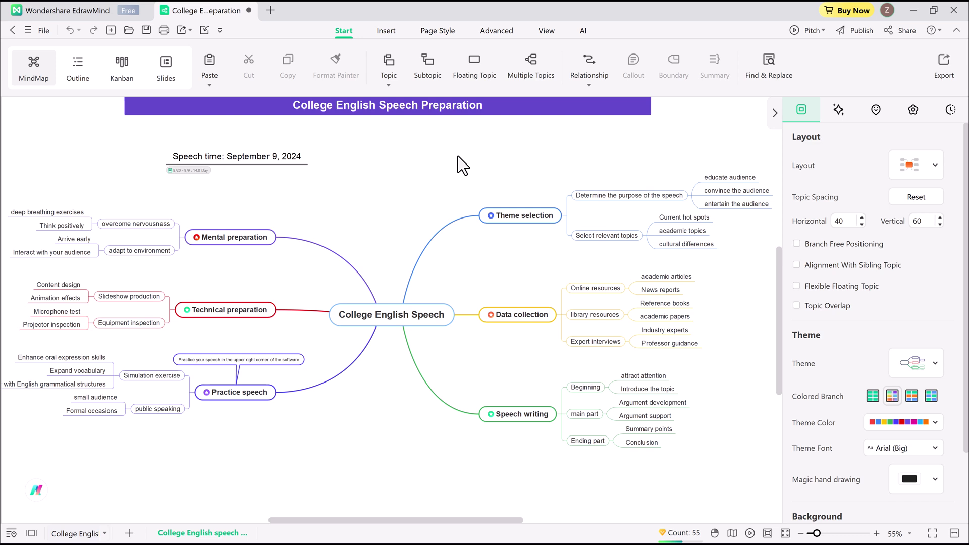
{"action": "left_click", "coordinate": [922, 167]}
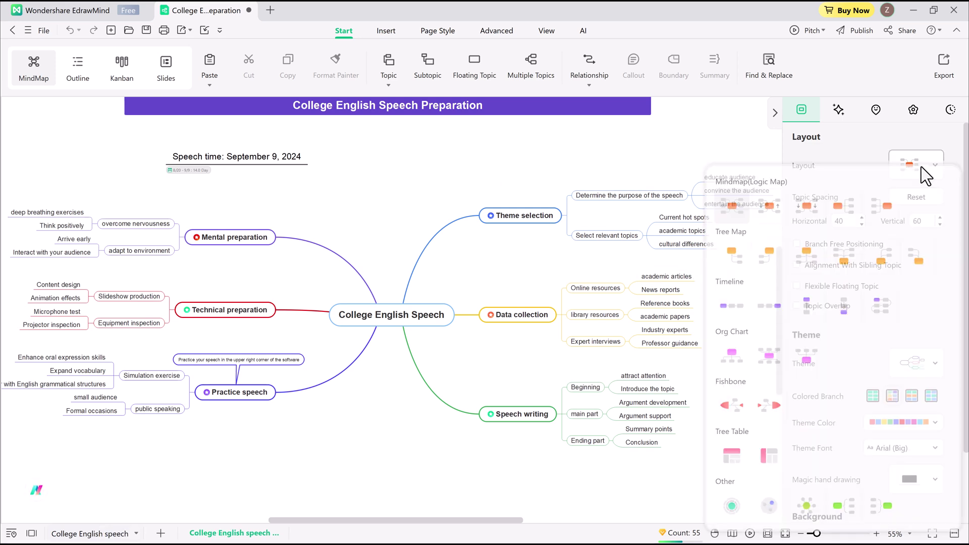
{"action": "left_click", "coordinate": [781, 207]}
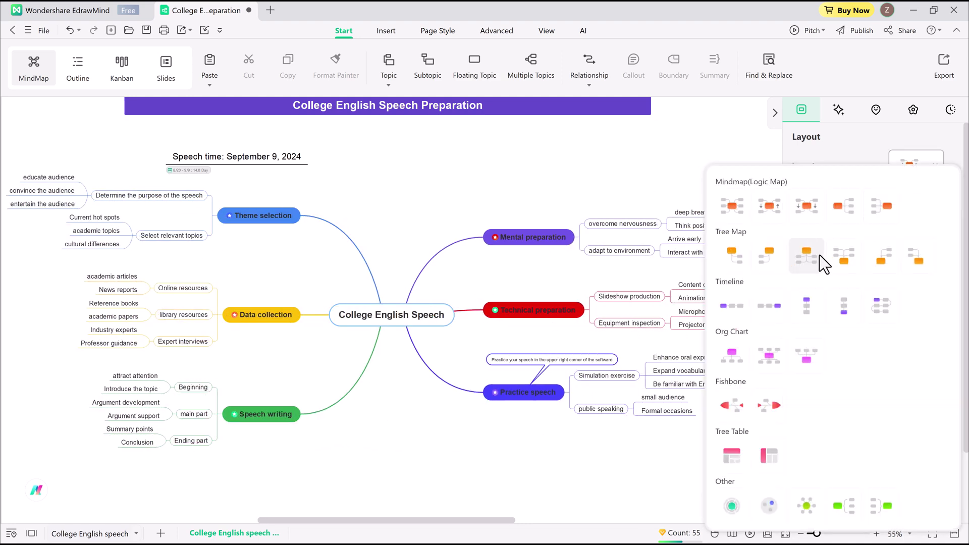
{"action": "left_click", "coordinate": [819, 255]}
- Try the upward tree layout, then return the map to a standard mind map layout
{"action": "left_click", "coordinate": [914, 175]}
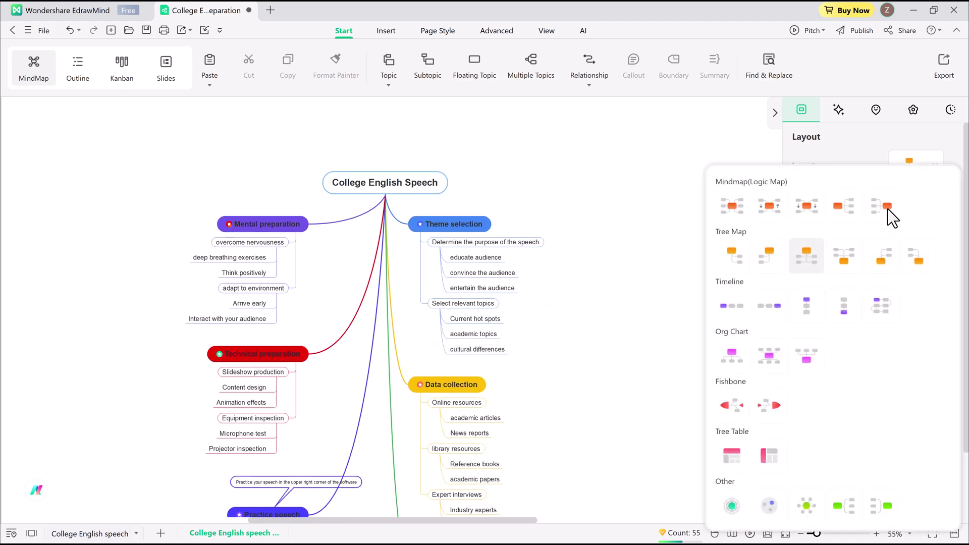
{"action": "left_click", "coordinate": [845, 259]}
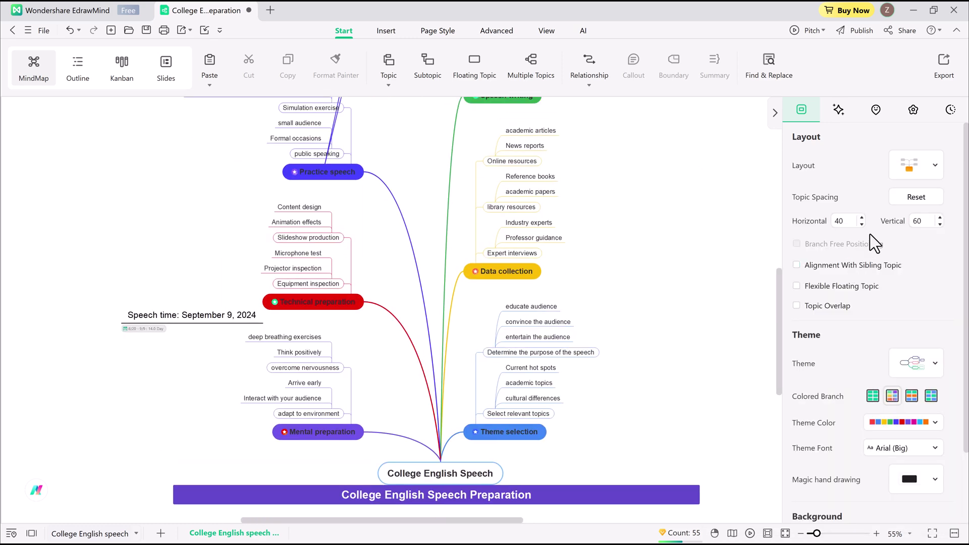
{"action": "left_click", "coordinate": [915, 170]}
{"action": "left_click", "coordinate": [808, 202]}
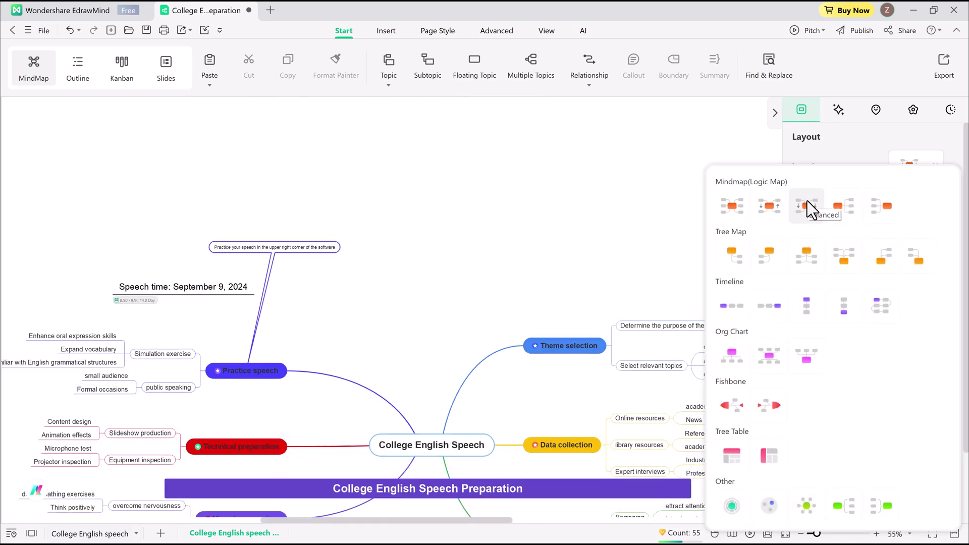
{"action": "left_click", "coordinate": [923, 335]}
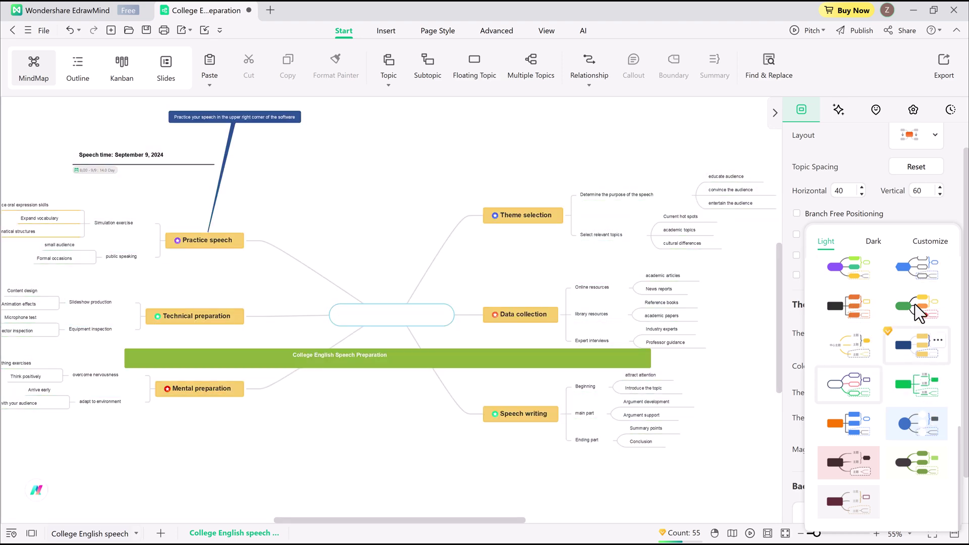
- Apply the blue outlined theme and try colour, texture, then white paper image backgrounds
{"action": "left_click", "coordinate": [917, 267]}
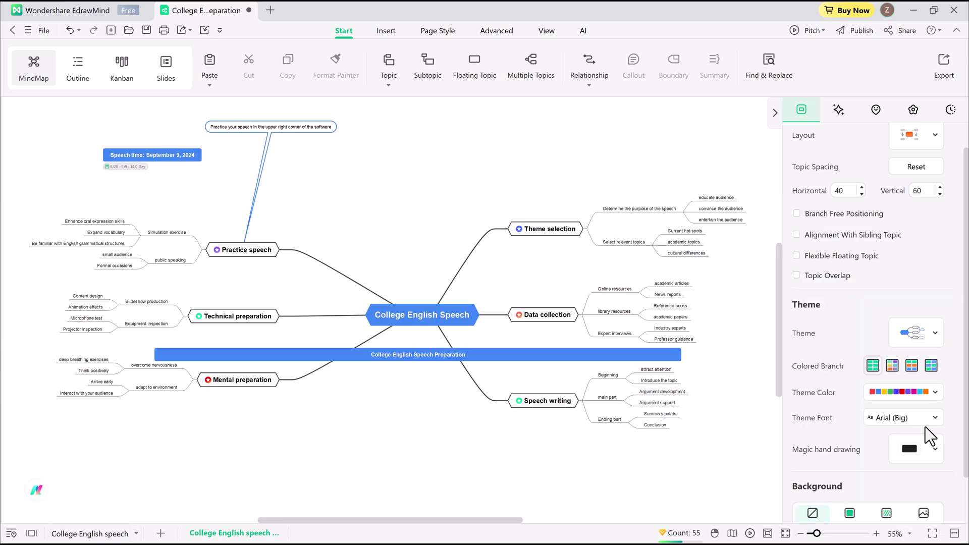
{"action": "scroll", "coordinate": [926, 427], "scroll_direction": "down", "scroll_amount": 2}
{"action": "left_click", "coordinate": [850, 473]}
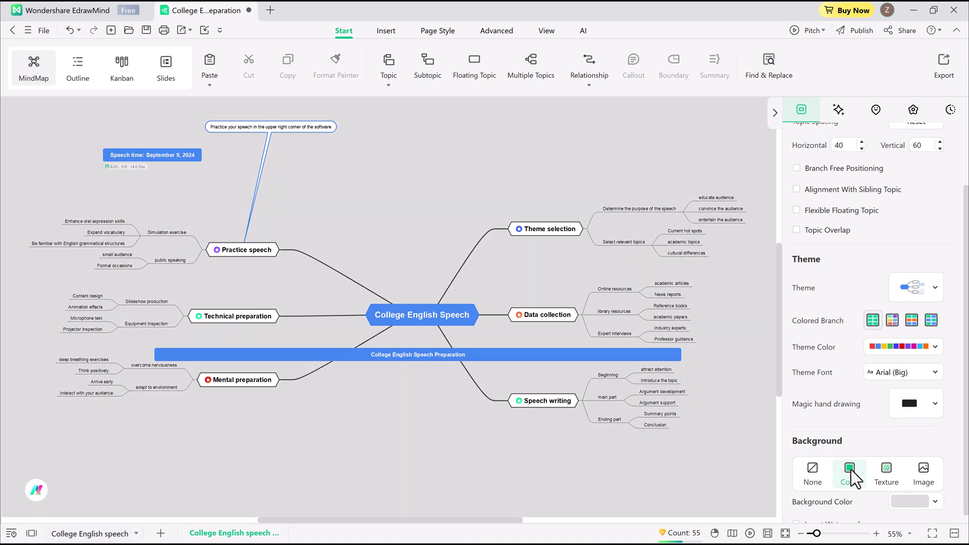
{"action": "left_click", "coordinate": [891, 476]}
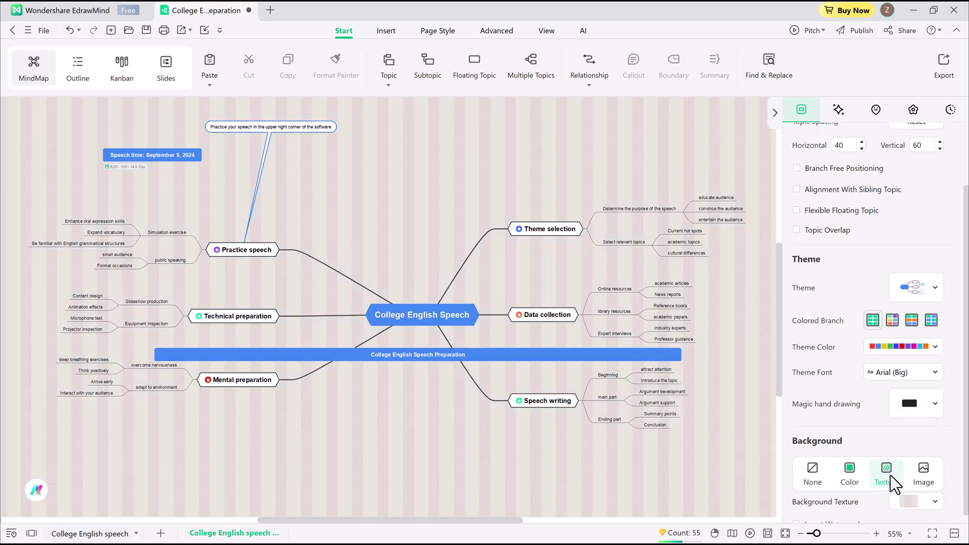
{"action": "left_click", "coordinate": [925, 474]}
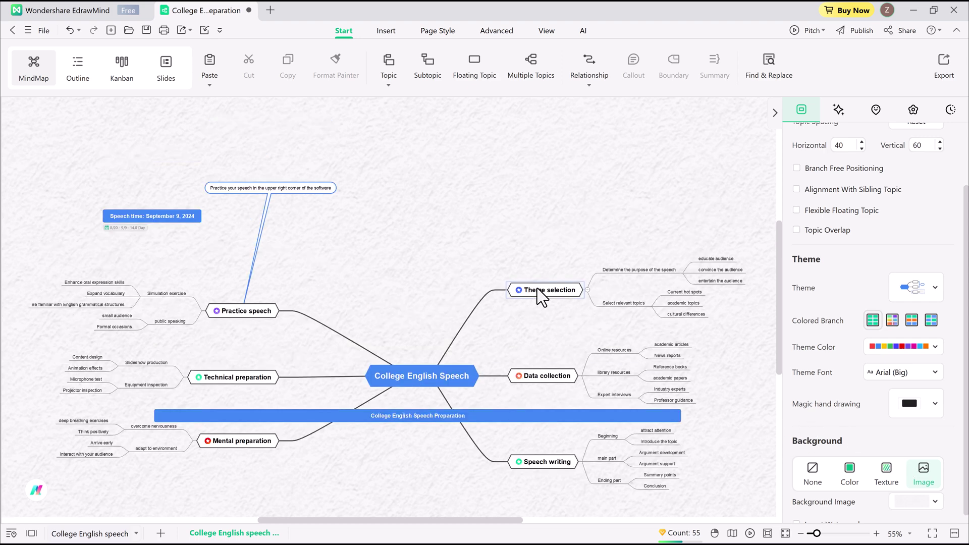
- Set the Theme selection topic's font to Black Ops One
{"action": "left_click", "coordinate": [541, 296]}
{"action": "left_click", "coordinate": [443, 232]}
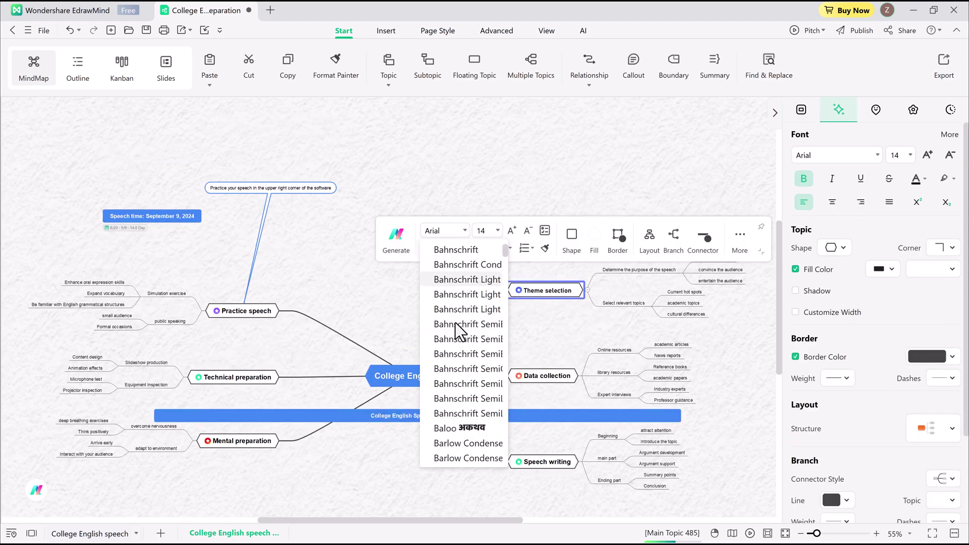
{"action": "scroll", "coordinate": [459, 331], "scroll_direction": "down", "scroll_amount": 3}
{"action": "left_click", "coordinate": [465, 384]}
- Add two blank subtopics under Theme selection, then reselect the Theme selection topic
{"action": "left_click", "coordinate": [740, 237]}
{"action": "left_click", "coordinate": [760, 289]}
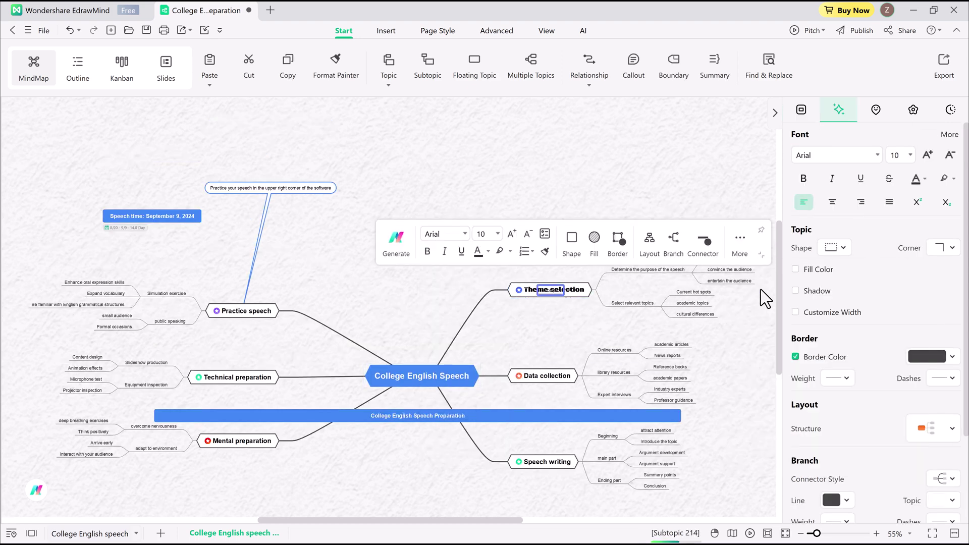
{"action": "left_click", "coordinate": [757, 246]}
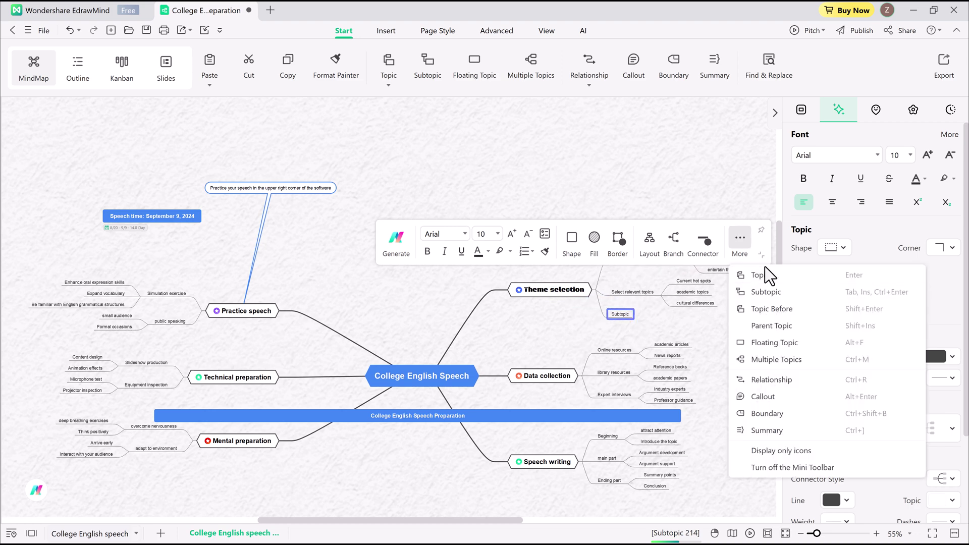
{"action": "left_click", "coordinate": [760, 290]}
{"action": "left_click", "coordinate": [641, 288]}
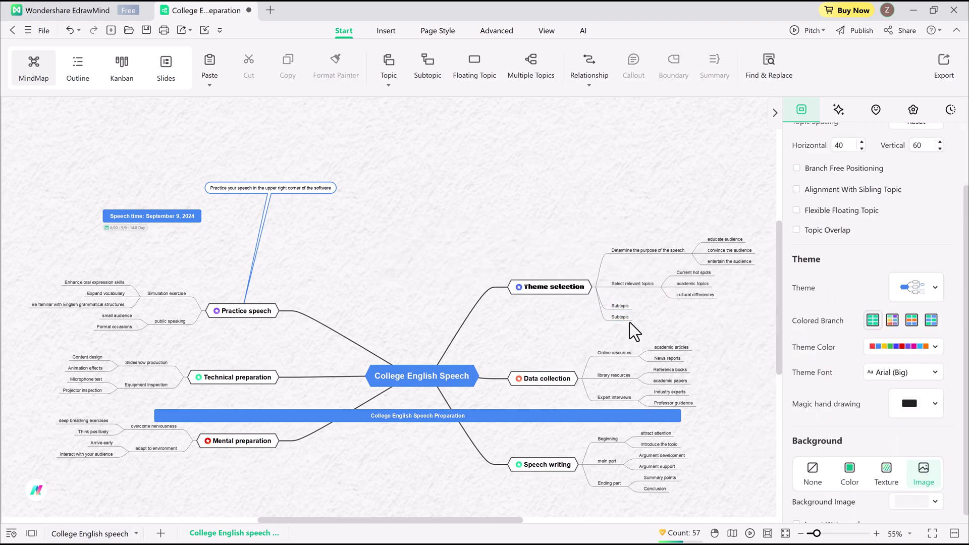
{"action": "left_click", "coordinate": [554, 288]}
- Use AI Generate Subtopics to add five speech-skills subtopics under Theme selection
{"action": "left_click", "coordinate": [394, 235]}
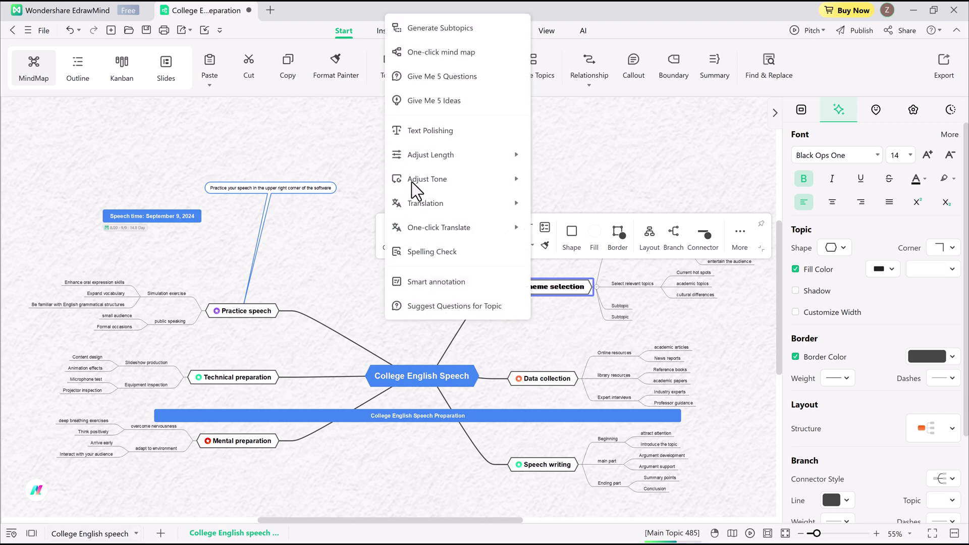
{"action": "left_click", "coordinate": [440, 31]}
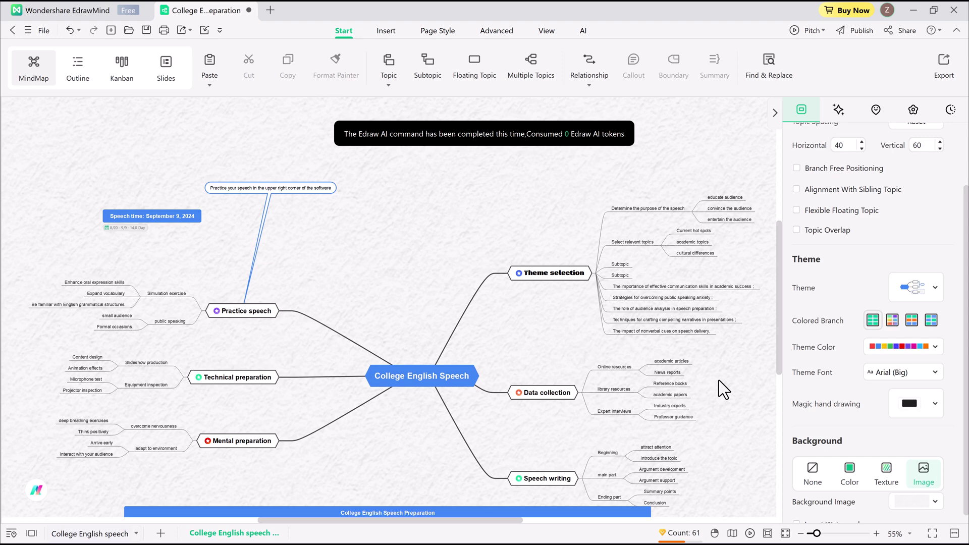
- Translate the Theme selection topic into French with AI, giving 'Sélection du thème'
{"action": "left_click", "coordinate": [555, 277]}
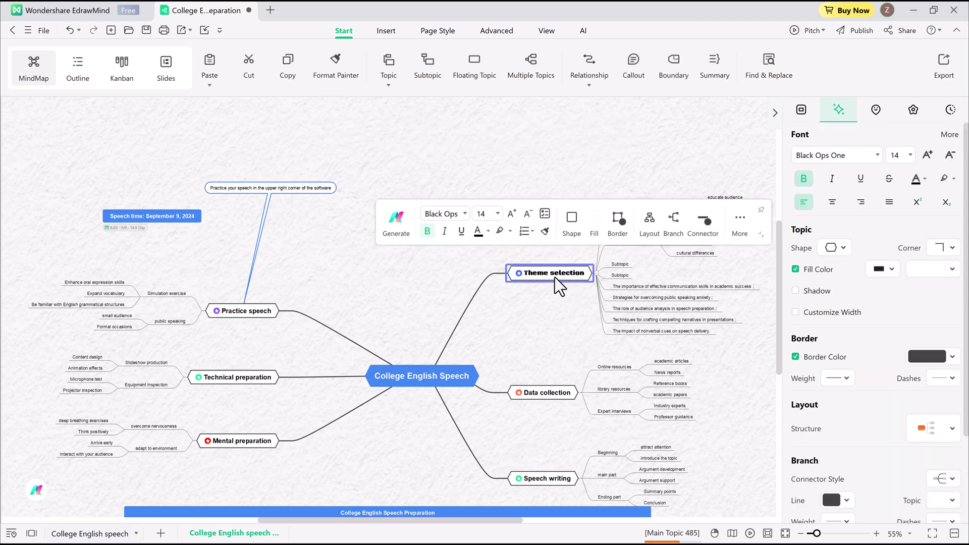
{"action": "left_click", "coordinate": [402, 221]}
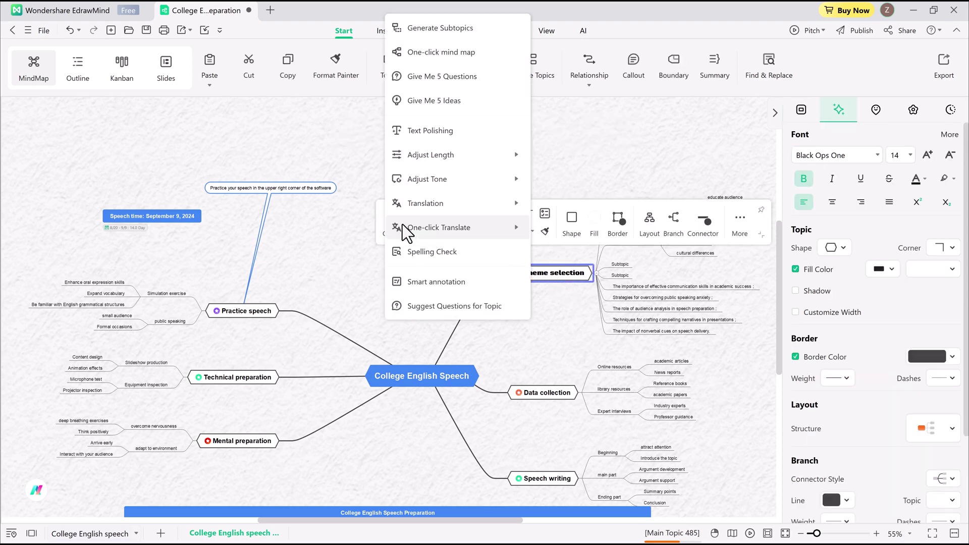
{"action": "mouse_move", "coordinate": [431, 199]}
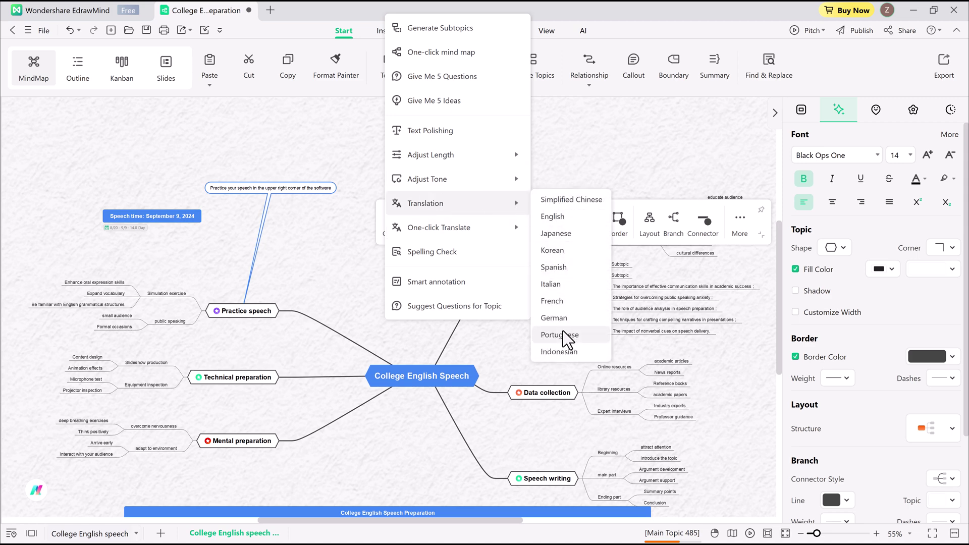
{"action": "left_click", "coordinate": [562, 309]}
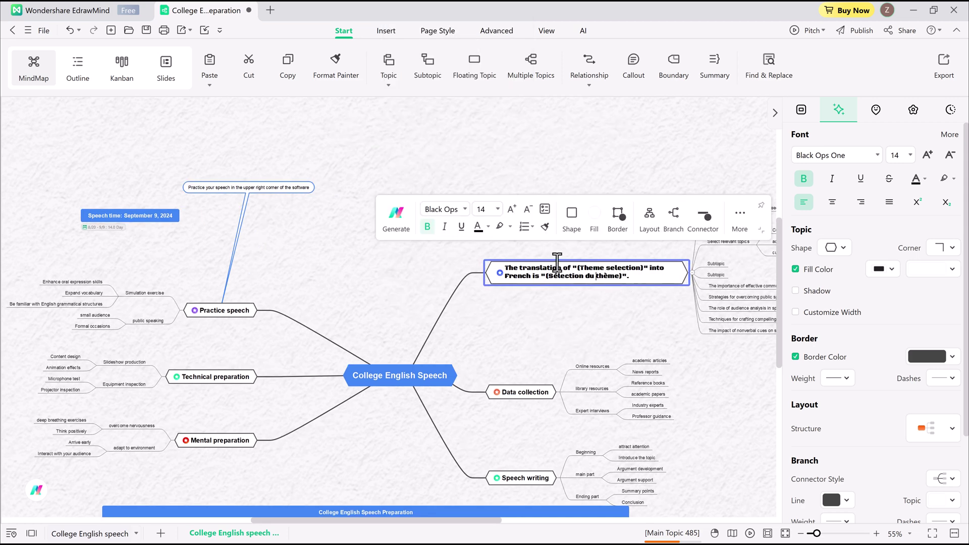
{"action": "left_click", "coordinate": [386, 218]}
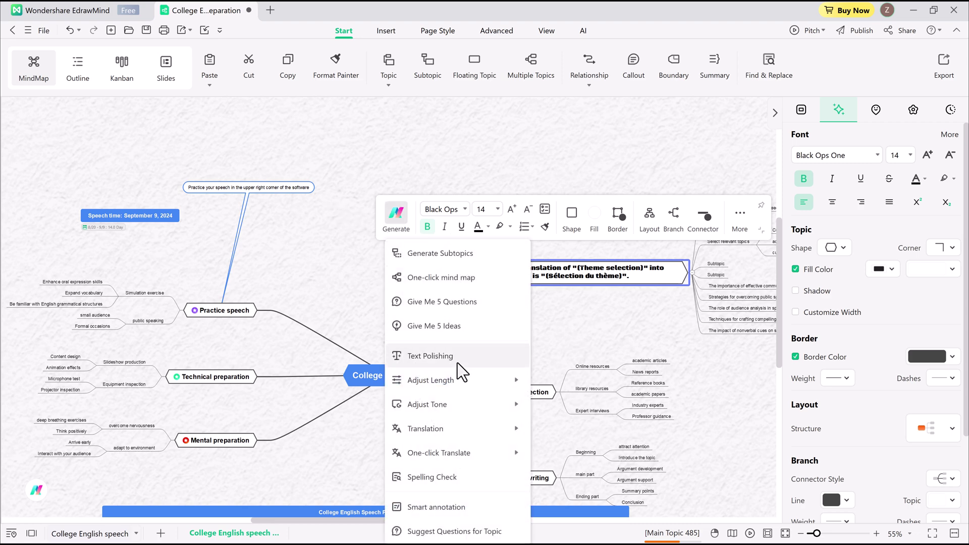
{"action": "mouse_move", "coordinate": [456, 444]}
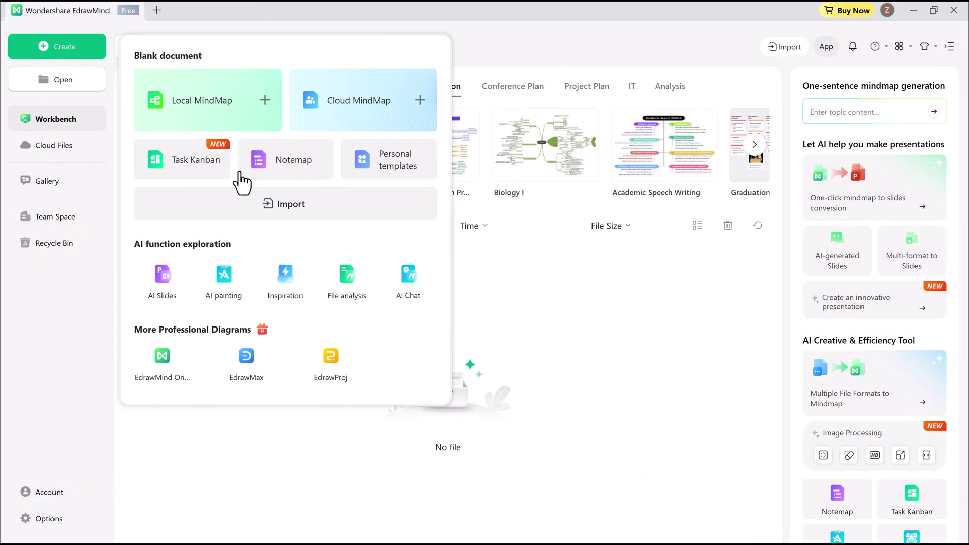
- Upload PDF.pdf to Intelligent file Analysis and start parsing it into a mind map
{"action": "left_click", "coordinate": [353, 297]}
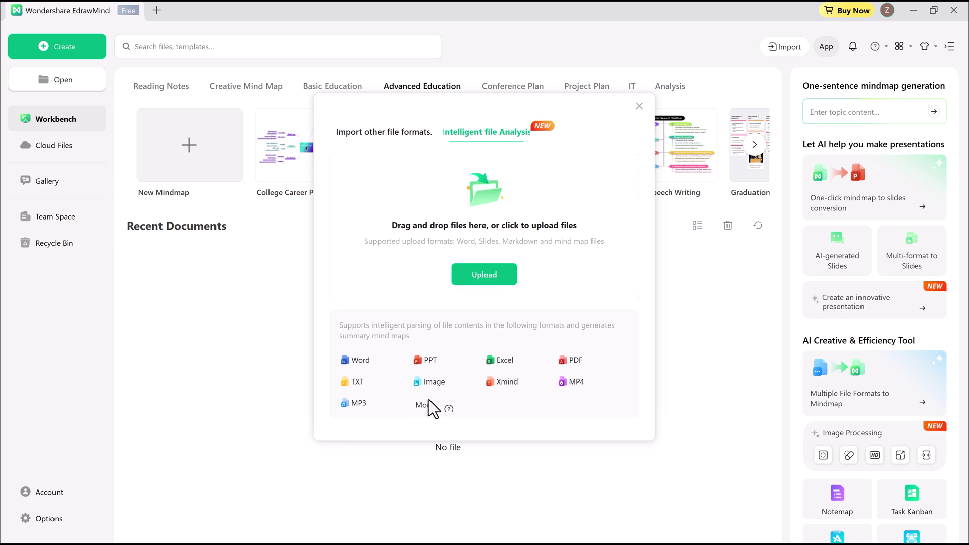
{"action": "left_click", "coordinate": [489, 284]}
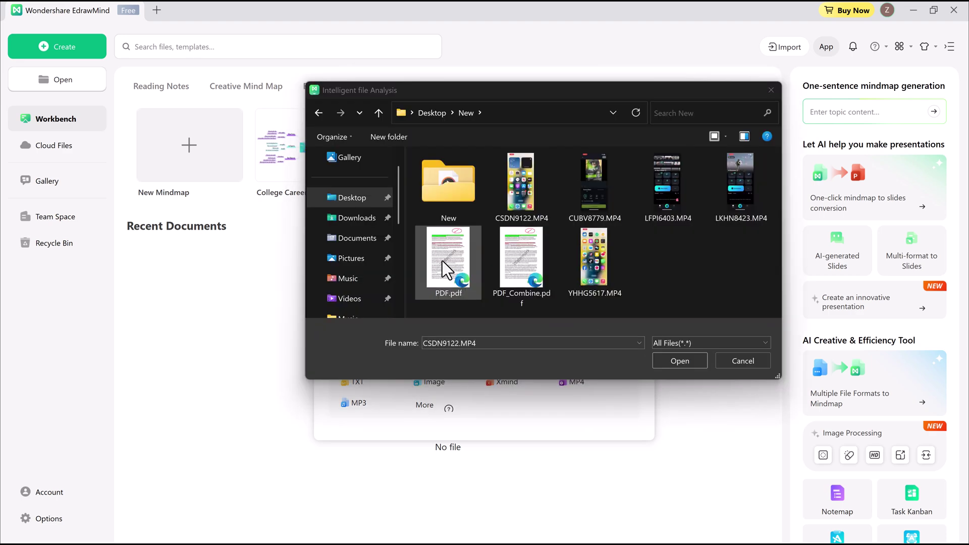
{"action": "double_click", "coordinate": [443, 261]}
{"action": "left_click", "coordinate": [514, 257]}
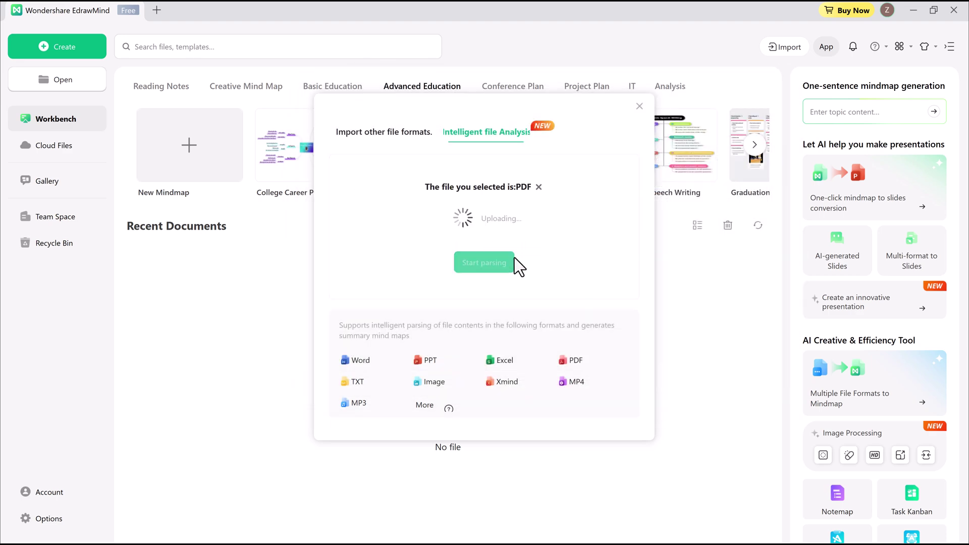
{"action": "left_click", "coordinate": [482, 259]}
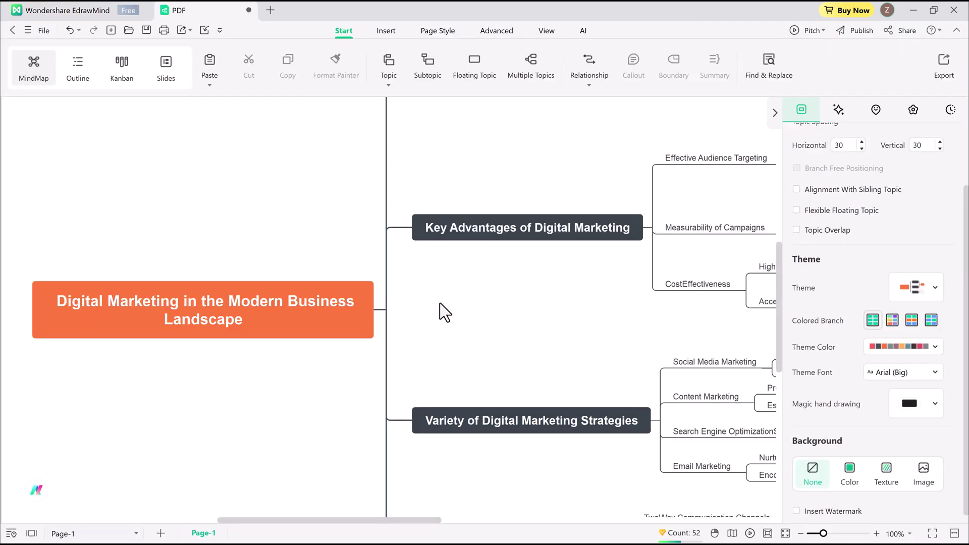
- Zoom out to view the whole generated map, then select the central Digital Marketing topic
{"action": "left_click", "coordinate": [348, 311]}
{"action": "scroll", "coordinate": [349, 311], "scroll_direction": "down", "scroll_amount": 2}
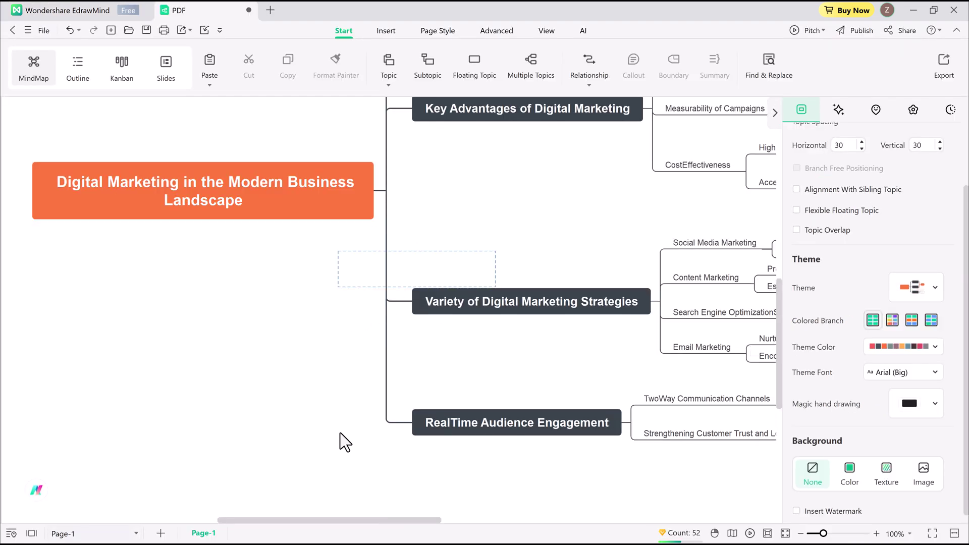
{"action": "left_click_drag", "start_coordinate": [383, 520], "coordinate": [517, 520]}
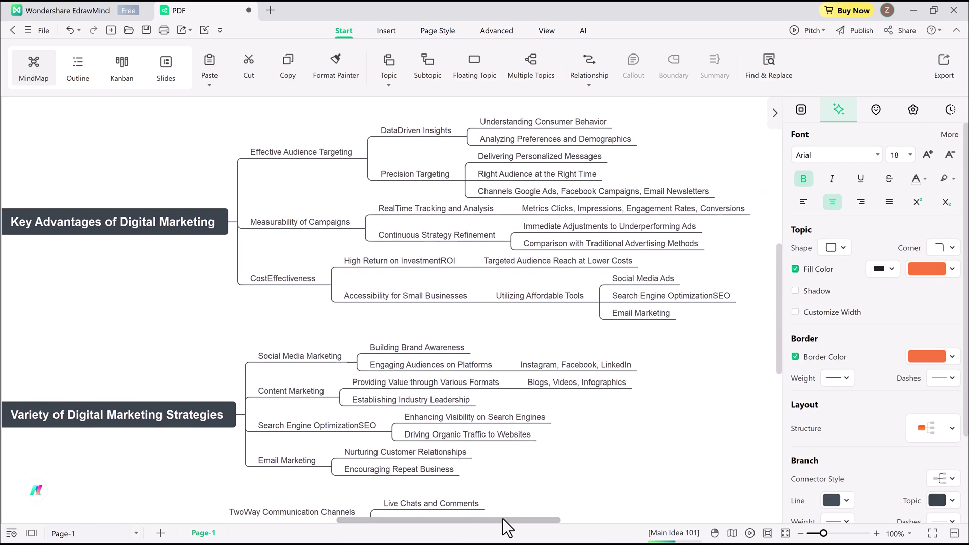
{"action": "left_click_drag", "start_coordinate": [823, 534], "coordinate": [817, 534]}
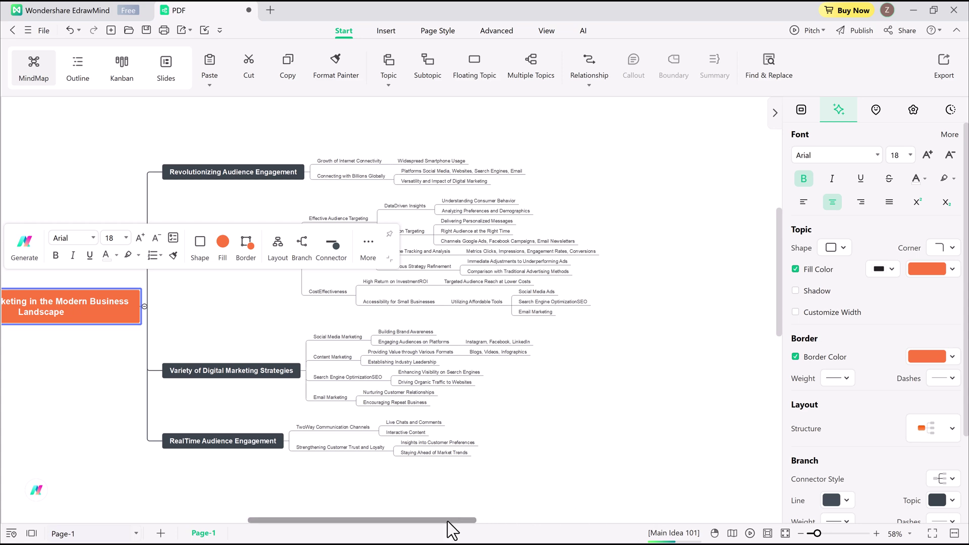
{"action": "left_click_drag", "start_coordinate": [449, 521], "coordinate": [473, 520]}
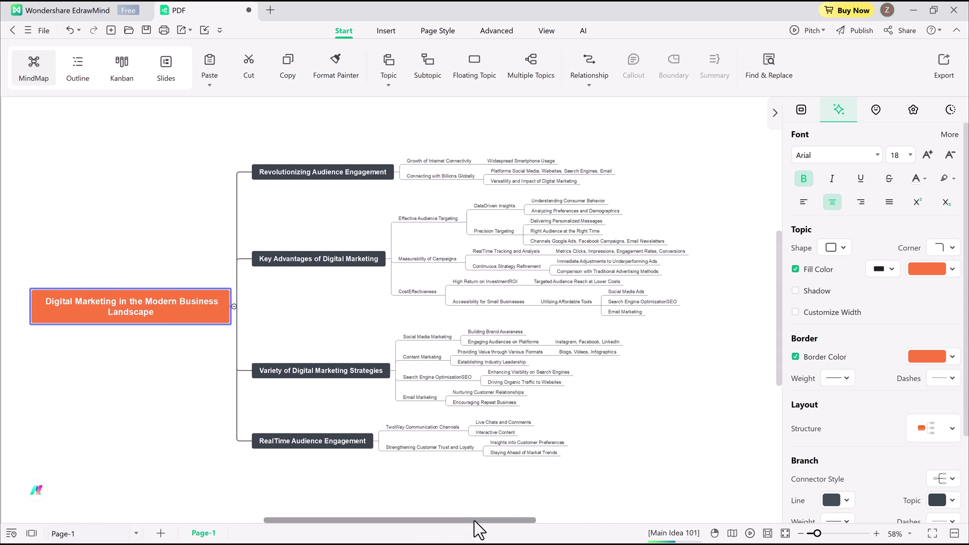
{"action": "left_click", "coordinate": [609, 472]}
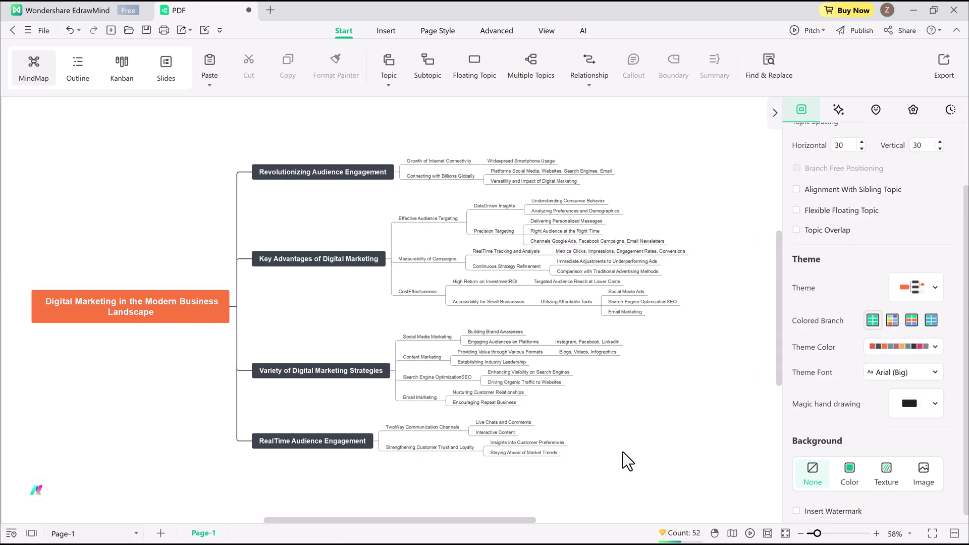
{"action": "left_click", "coordinate": [335, 175]}
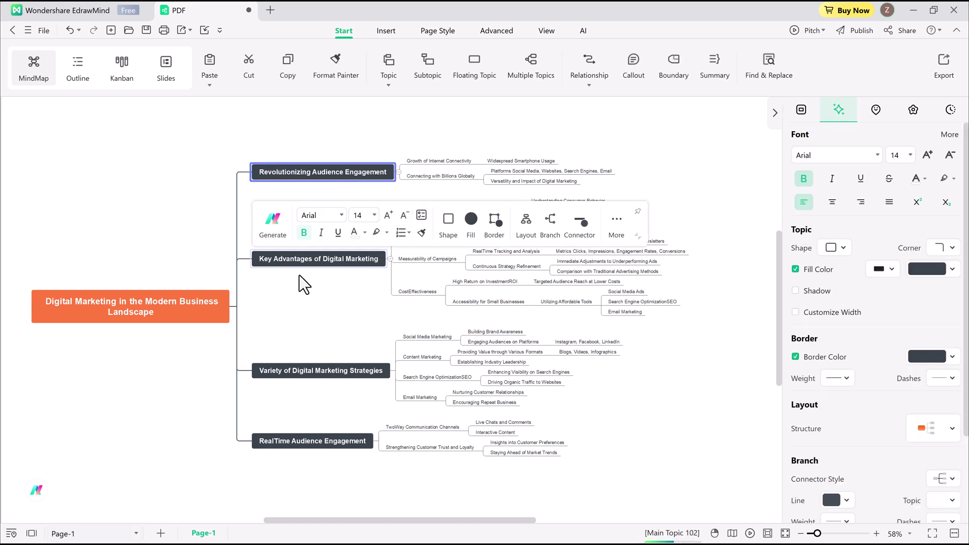
{"action": "left_click", "coordinate": [151, 300]}
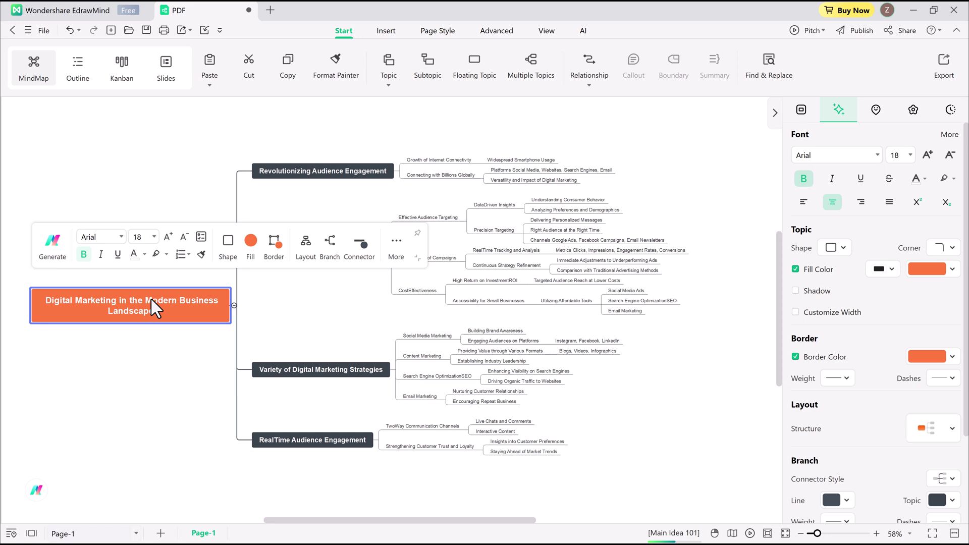
- Apply AI Text Polishing to the central Digital Marketing topic
{"action": "left_click", "coordinate": [48, 242]}
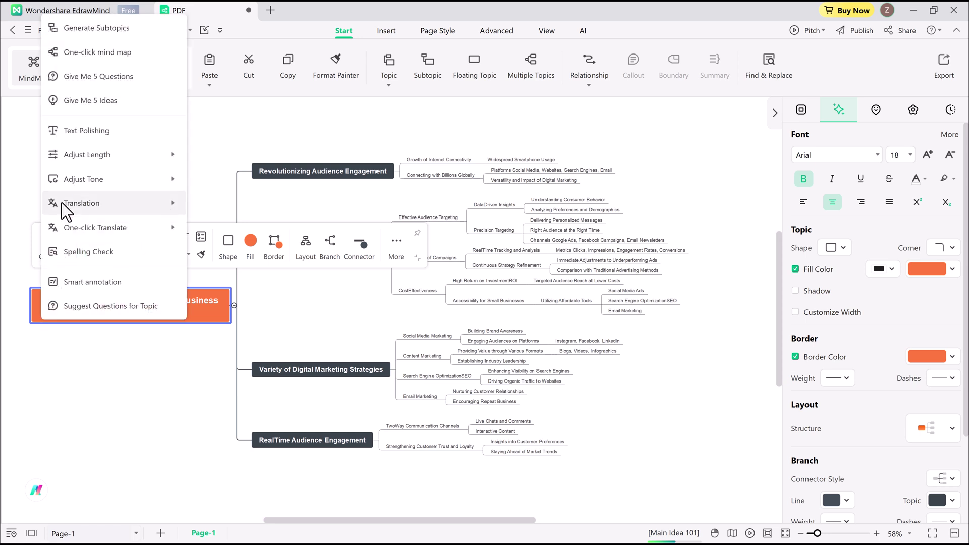
{"action": "left_click", "coordinate": [96, 139]}
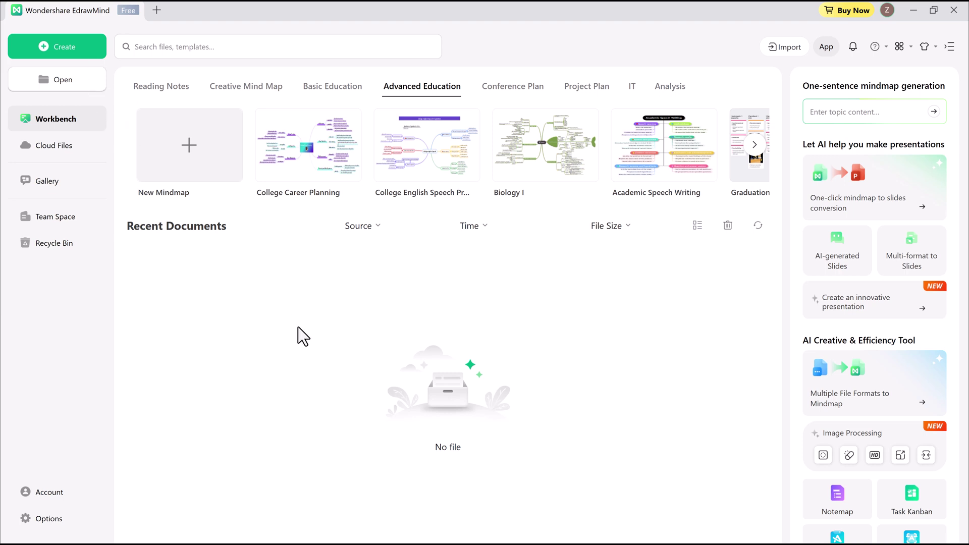
- Create a new blank mind map, Map3, with a Main Idea and three Main Topics
{"action": "left_click", "coordinate": [183, 149]}
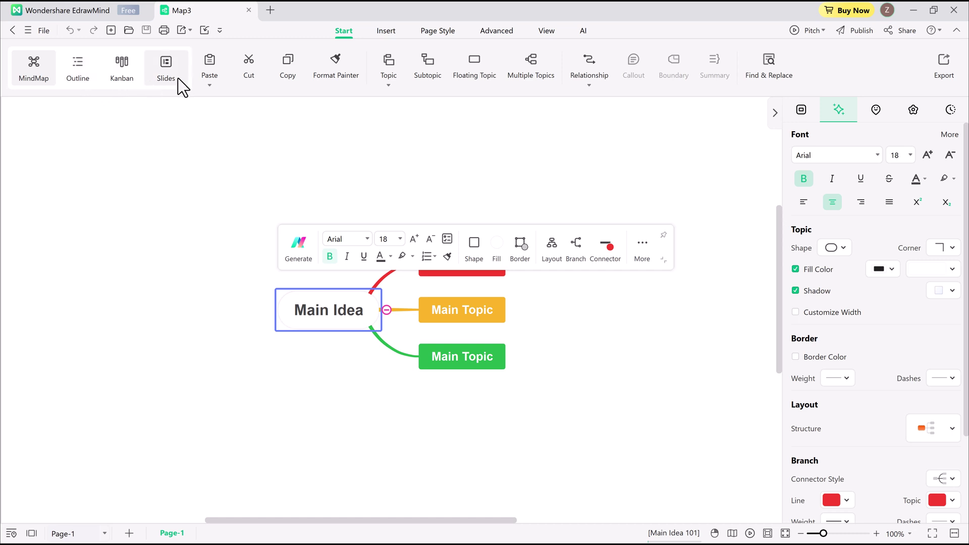
- Apply the green Light theme to Map3 from the Page Style themes gallery
{"action": "left_click", "coordinate": [426, 32]}
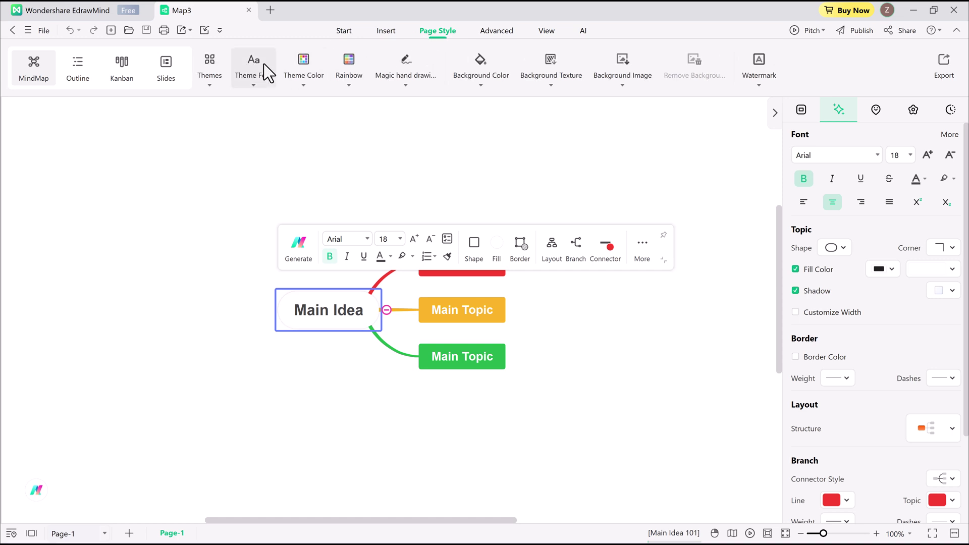
{"action": "left_click", "coordinate": [212, 76]}
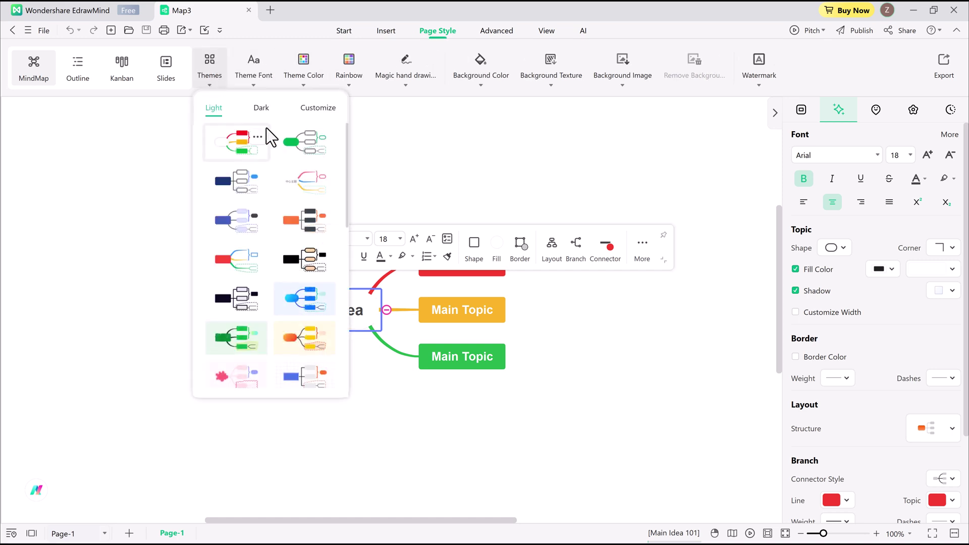
{"action": "scroll", "coordinate": [282, 283], "scroll_direction": "down", "scroll_amount": 5}
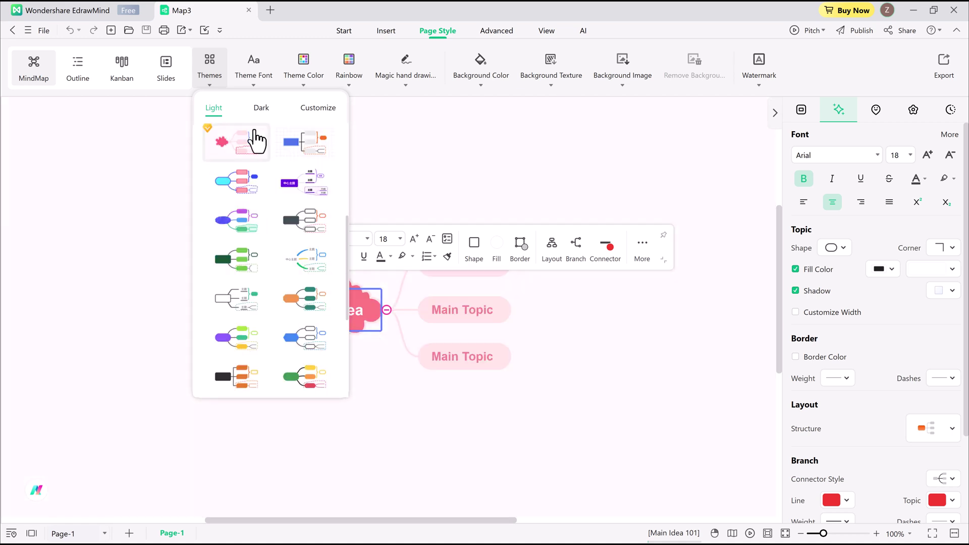
{"action": "left_click", "coordinate": [261, 107]}
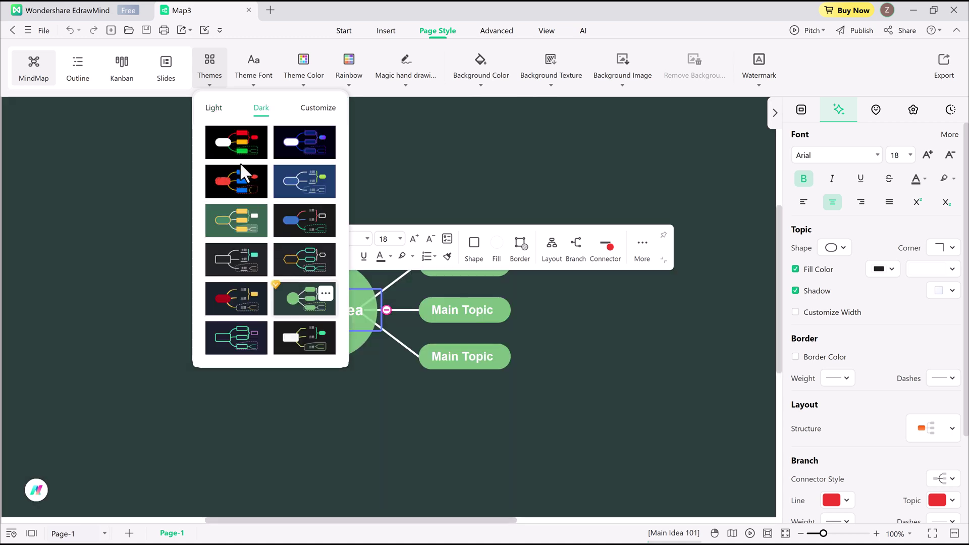
{"action": "left_click", "coordinate": [214, 107]}
{"action": "left_click", "coordinate": [239, 252]}
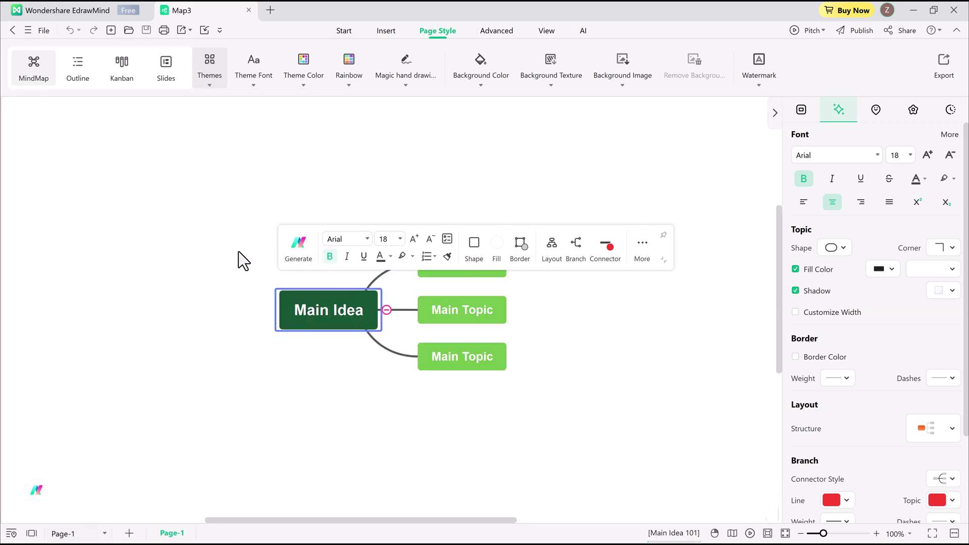
- Set the theme font to Comic Sans MS and keep the paint bucket hand-drawing style
{"action": "left_click", "coordinate": [255, 77]}
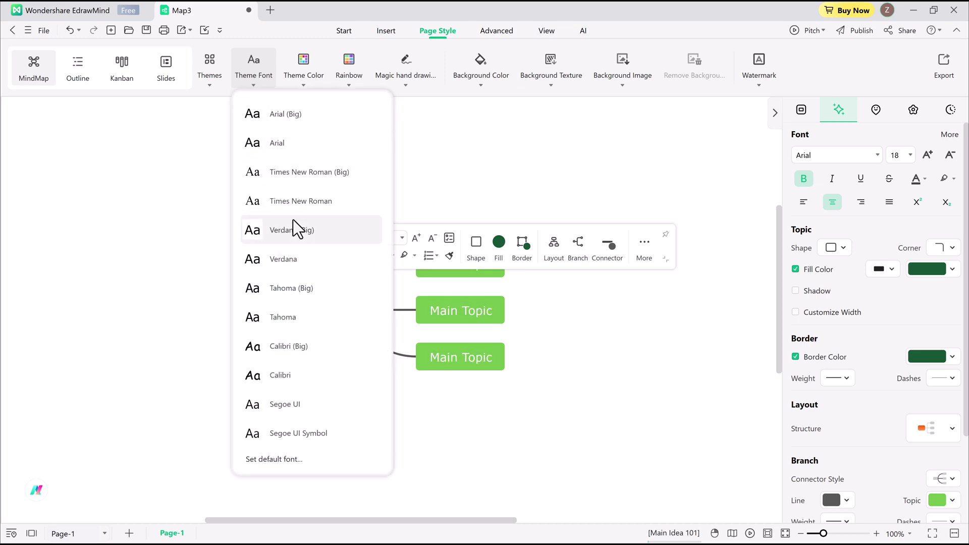
{"action": "left_click", "coordinate": [271, 353]}
{"action": "left_click", "coordinate": [409, 80]}
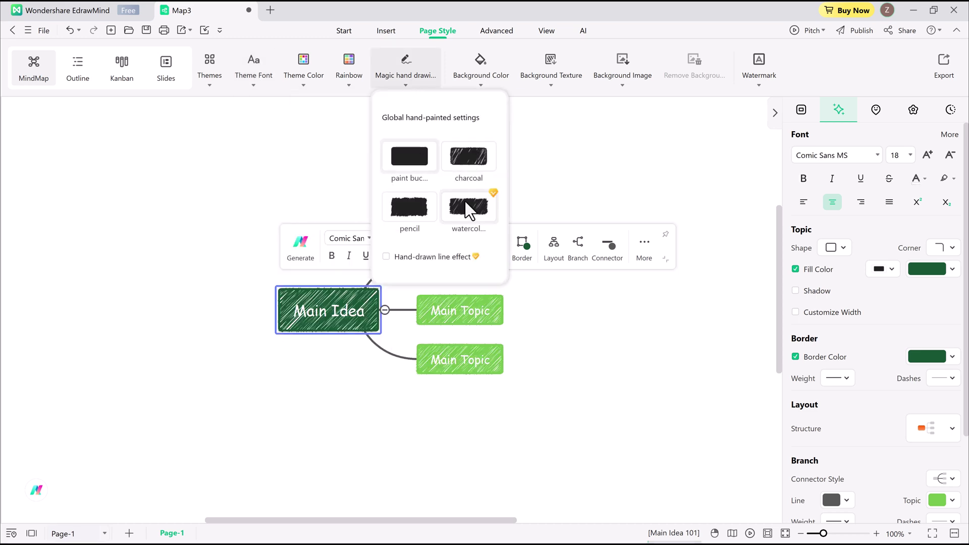
{"action": "scroll", "coordinate": [468, 209], "scroll_direction": "down", "scroll_amount": 1}
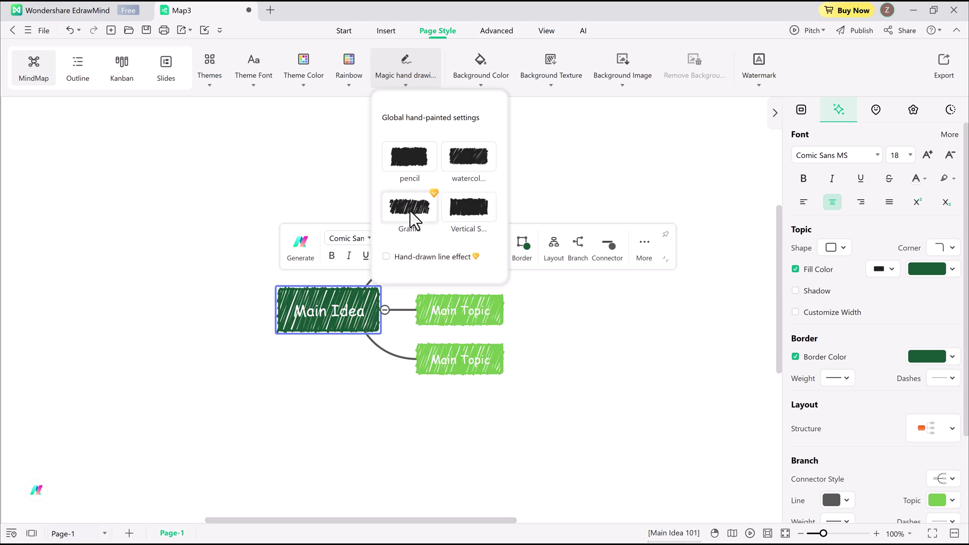
{"action": "scroll", "coordinate": [426, 174], "scroll_direction": "up", "scroll_amount": 1}
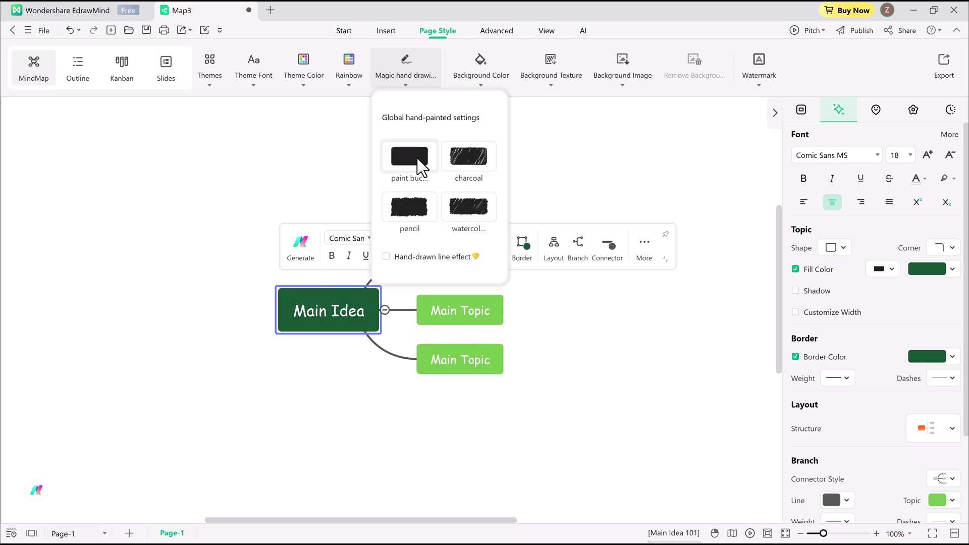
{"action": "left_click", "coordinate": [422, 168]}
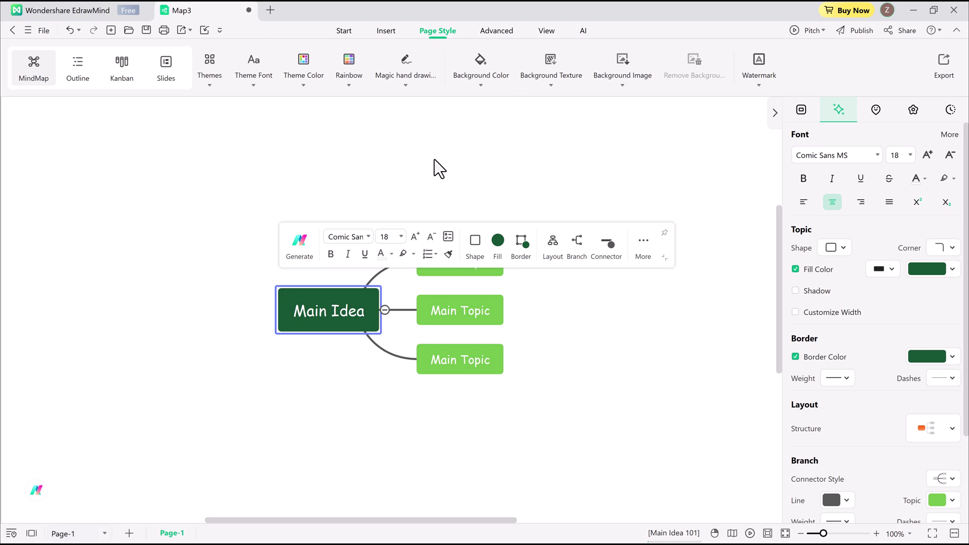
{"action": "left_click", "coordinate": [343, 31]}
- Add another Main Topic, then a Subtopic under the bottom Main Topic
{"action": "left_click", "coordinate": [393, 78]}
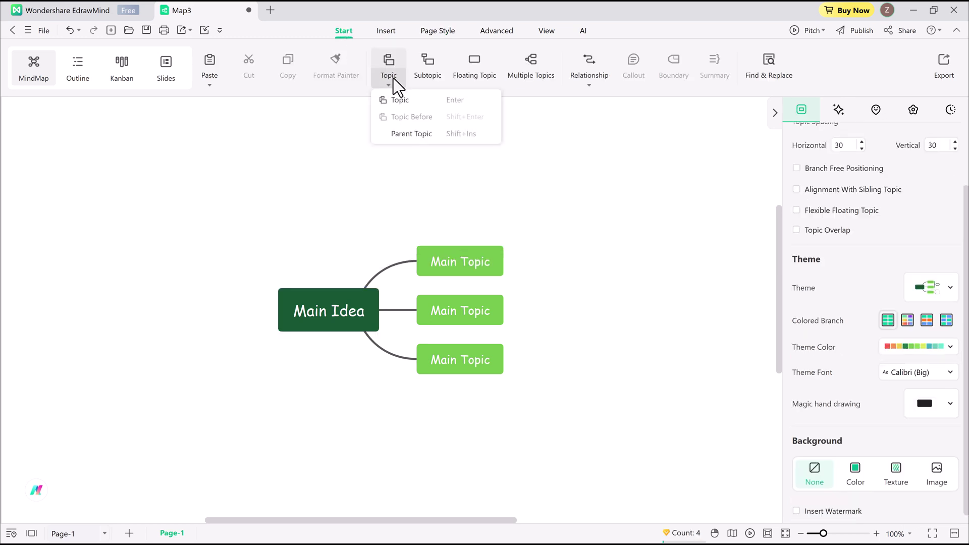
{"action": "left_click", "coordinate": [393, 98]}
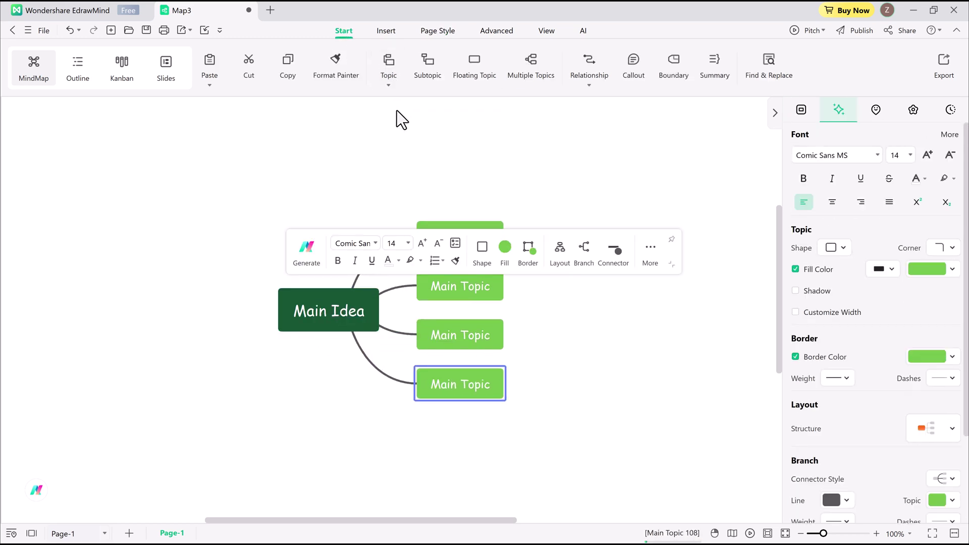
{"action": "left_click", "coordinate": [427, 79]}
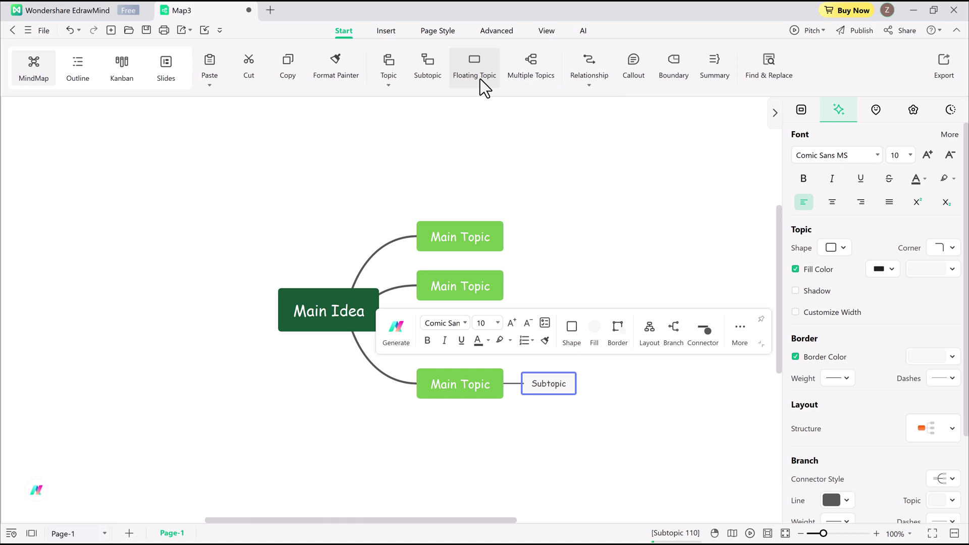
- Add Topic 1, Topic 2 and Topic 3 under the Subtopic via Multiple Topics
{"action": "left_click", "coordinate": [526, 82]}
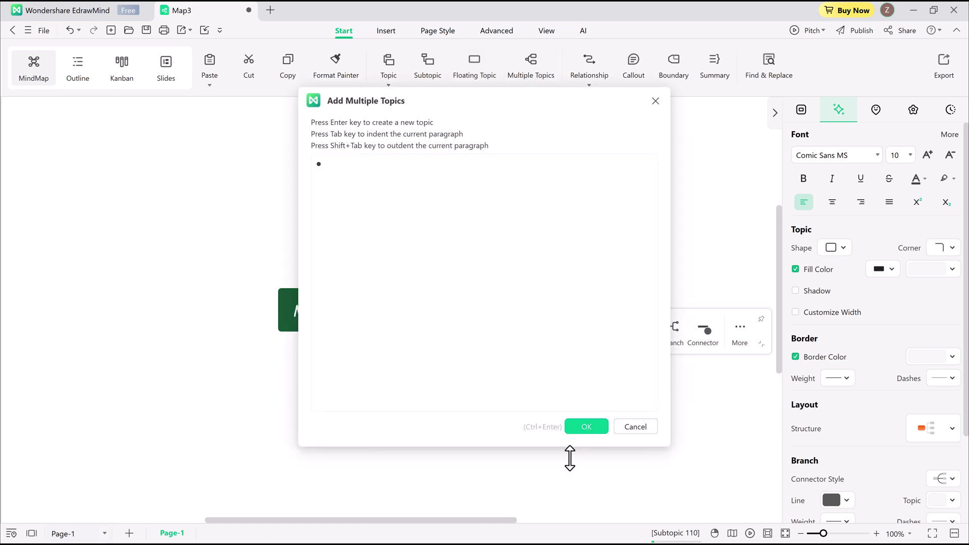
{"action": "type", "text": "Topic 1 Topic 2 Topic 3"}
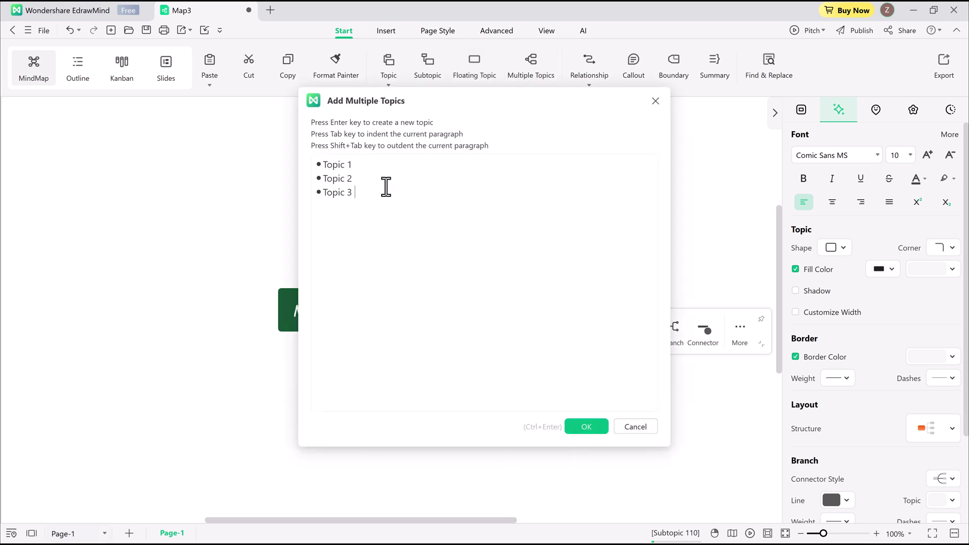
{"action": "left_click", "coordinate": [586, 426]}
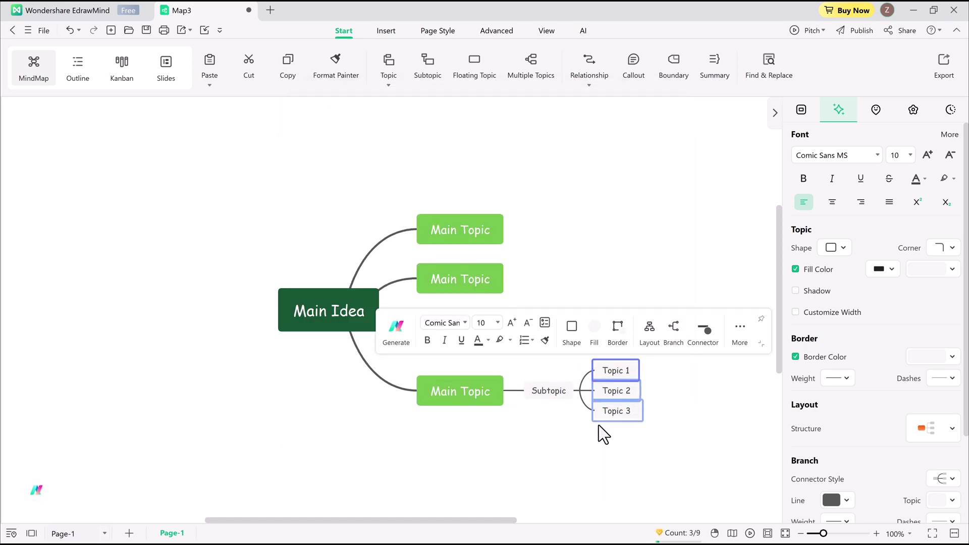
- Add a floating topic, rename the third Main Topic 'Whatsapp' and attach a callout
{"action": "key", "text": "alt+f"}
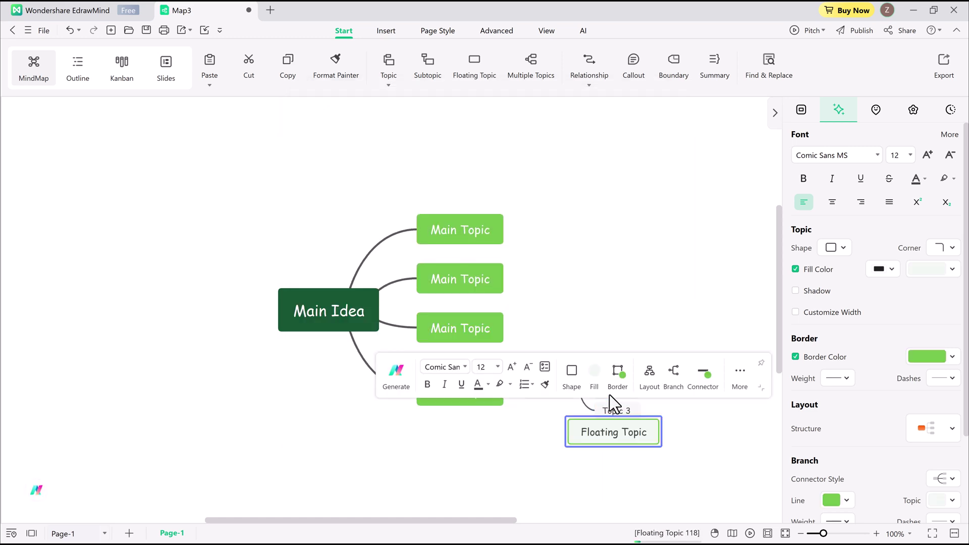
{"action": "double_click", "coordinate": [452, 328]}
{"action": "type", "text": "Whats"}
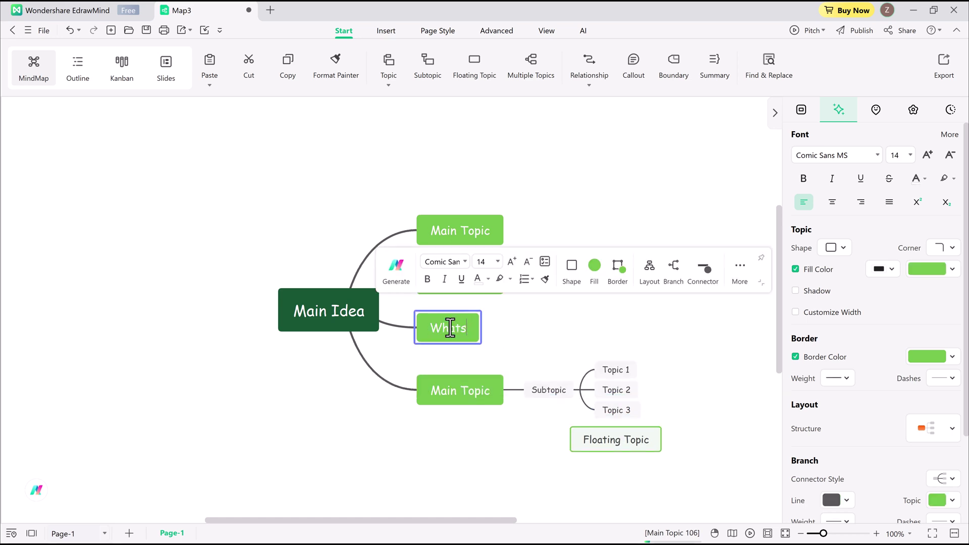
{"action": "type", "text": "app"}
{"action": "left_click", "coordinate": [740, 266]}
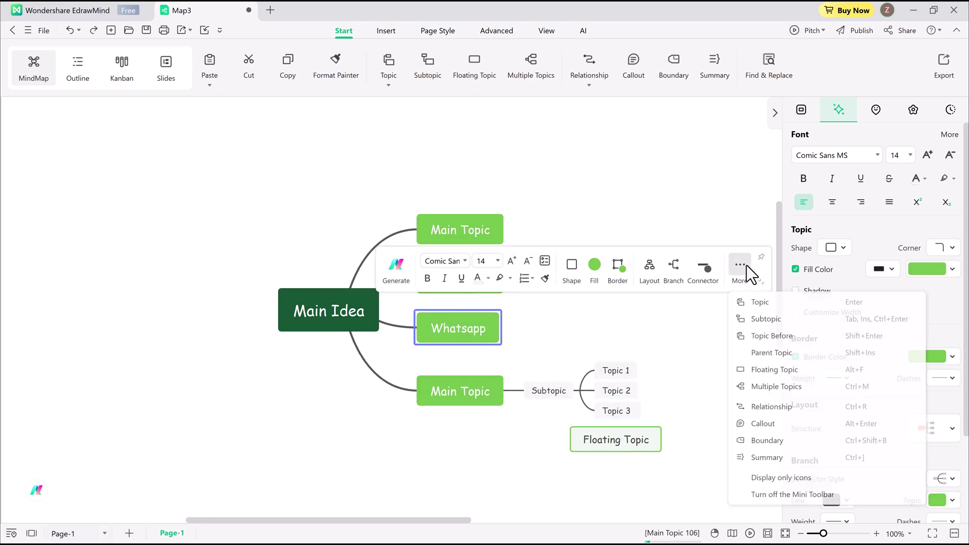
{"action": "left_click", "coordinate": [783, 424]}
- Make Whatsapp bold with a dark green fill, pink border and heart shape
{"action": "left_click", "coordinate": [473, 330]}
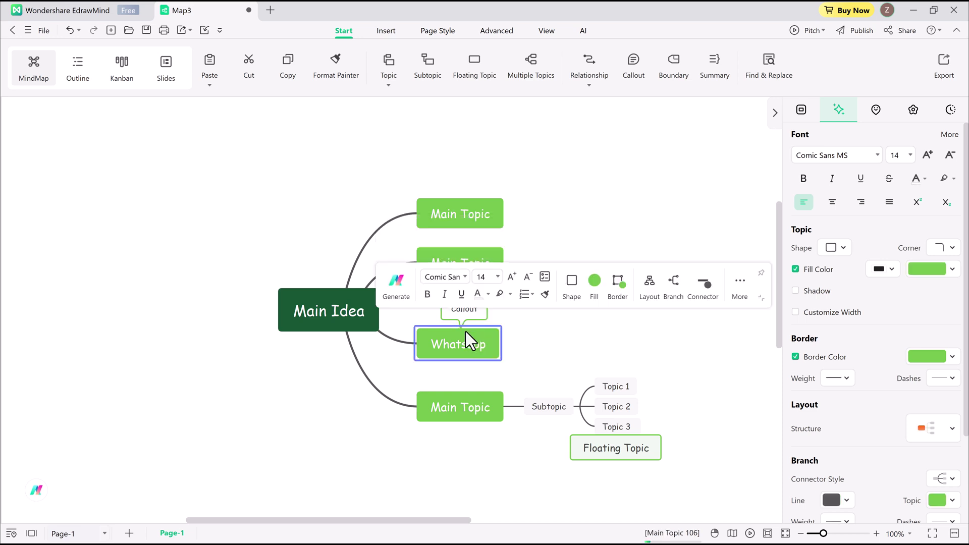
{"action": "key", "text": "ctrl+b"}
{"action": "left_click", "coordinate": [594, 281]}
{"action": "left_click", "coordinate": [675, 358]}
{"action": "left_click", "coordinate": [618, 281]}
{"action": "left_click", "coordinate": [652, 317]}
{"action": "left_click", "coordinate": [572, 281]}
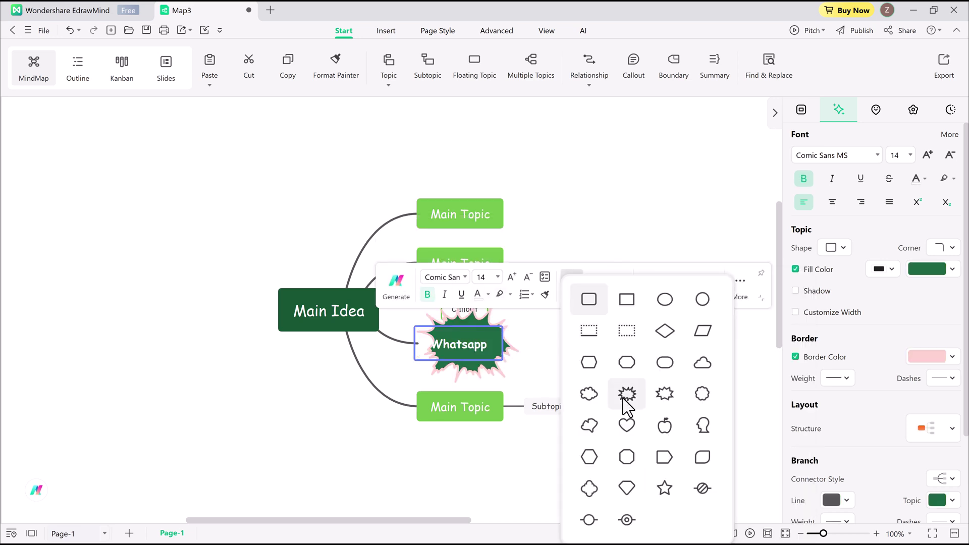
{"action": "left_click", "coordinate": [623, 398]}
{"action": "left_click", "coordinate": [594, 261]}
- Give the Main Topic above Whatsapp a new shape and Main Idea the head silhouette shape
{"action": "left_click", "coordinate": [470, 243]}
{"action": "left_click", "coordinate": [572, 181]}
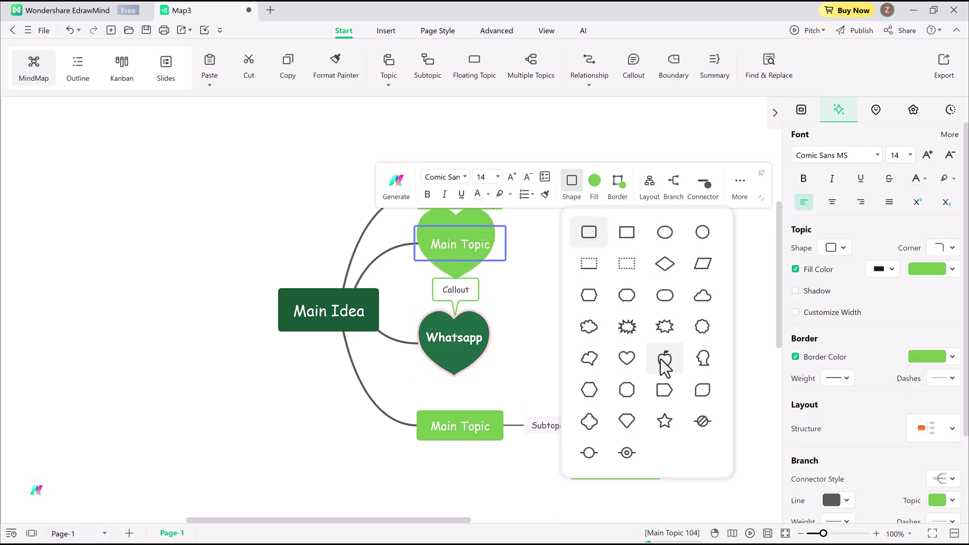
{"action": "left_click", "coordinate": [335, 319]}
{"action": "left_click", "coordinate": [474, 240]}
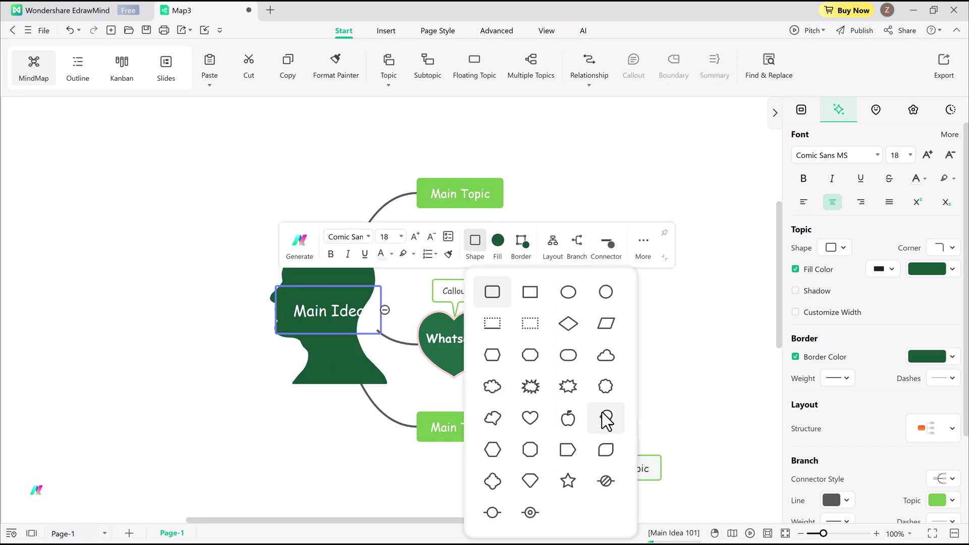
{"action": "left_click", "coordinate": [607, 418]}
{"action": "left_click", "coordinate": [647, 374]}
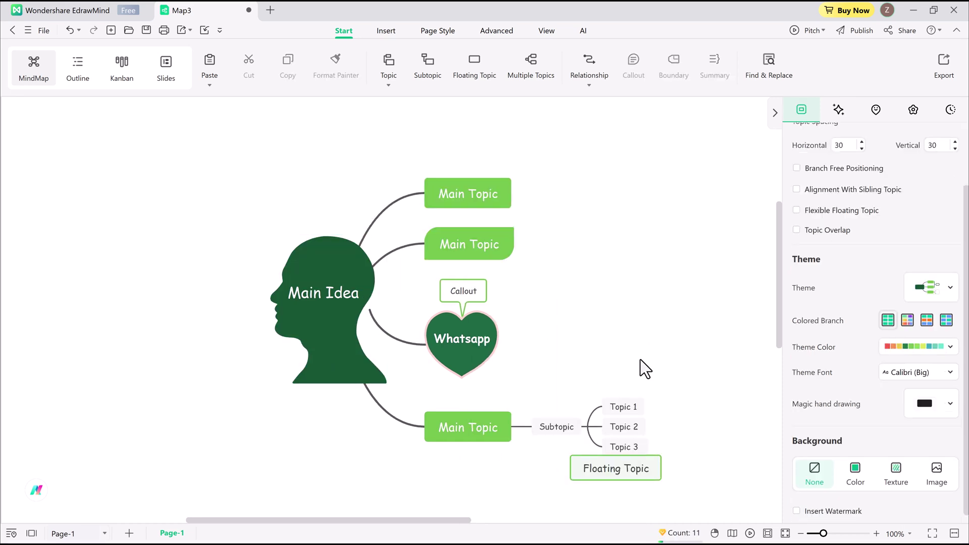
- Return to the Workbench and open the AI assistant from the Create menu
{"action": "left_click", "coordinate": [876, 109]}
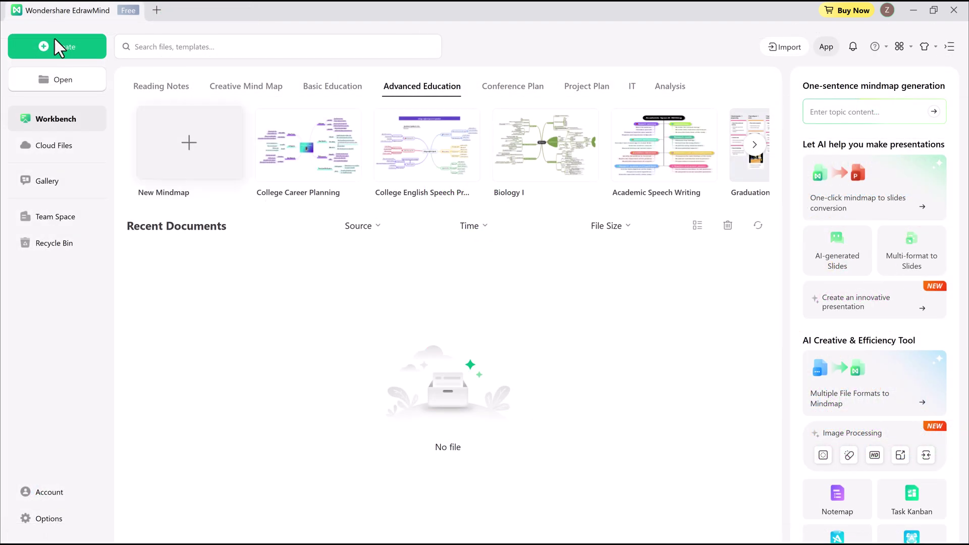
{"action": "left_click", "coordinate": [57, 40]}
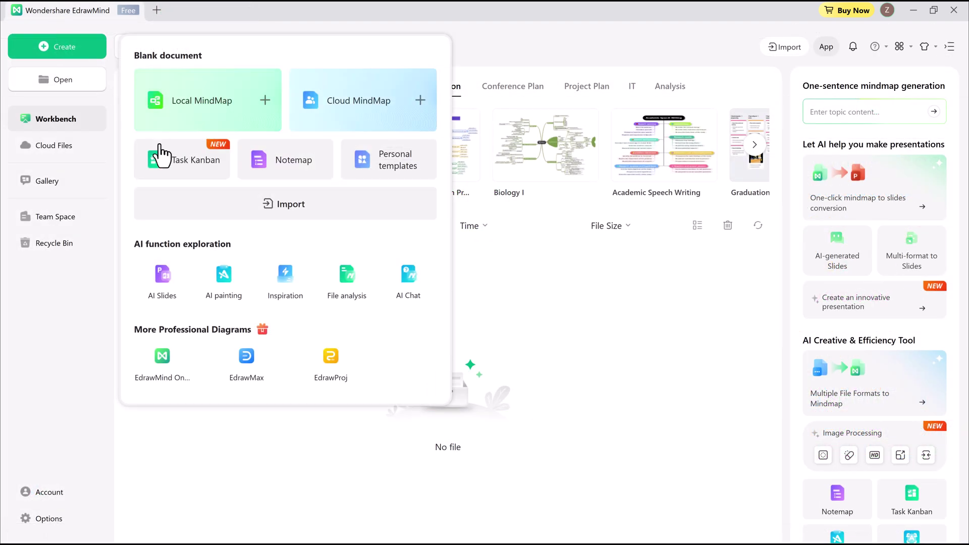
{"action": "left_click", "coordinate": [166, 283]}
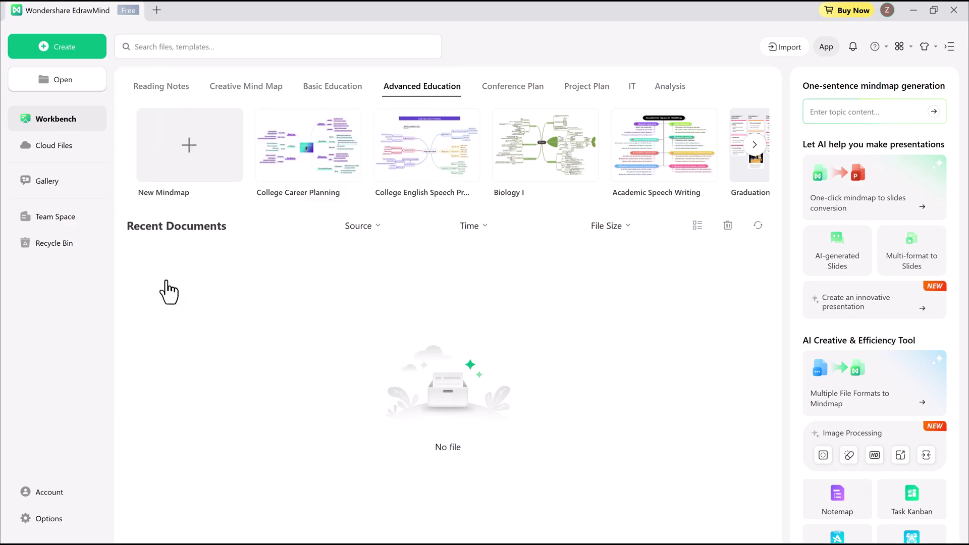
- Generate an AI Slides outline on 'Agile development process' and proceed to template selection
{"action": "left_click", "coordinate": [477, 208]}
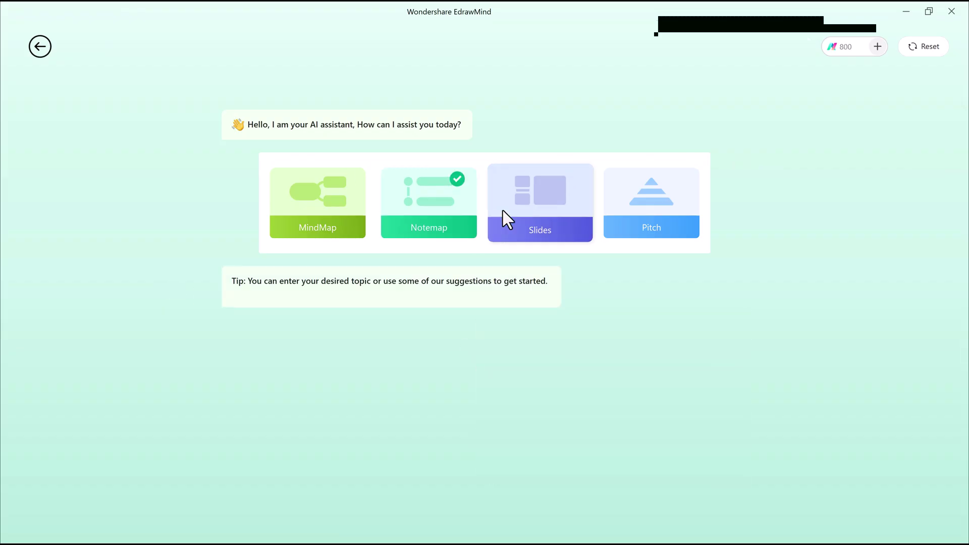
{"action": "left_click", "coordinate": [502, 209]}
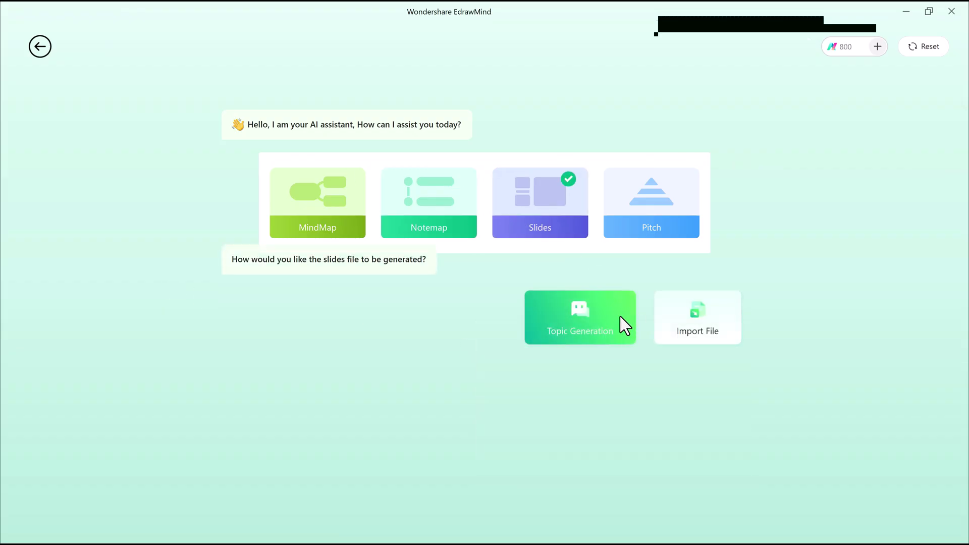
{"action": "left_click", "coordinate": [620, 317]}
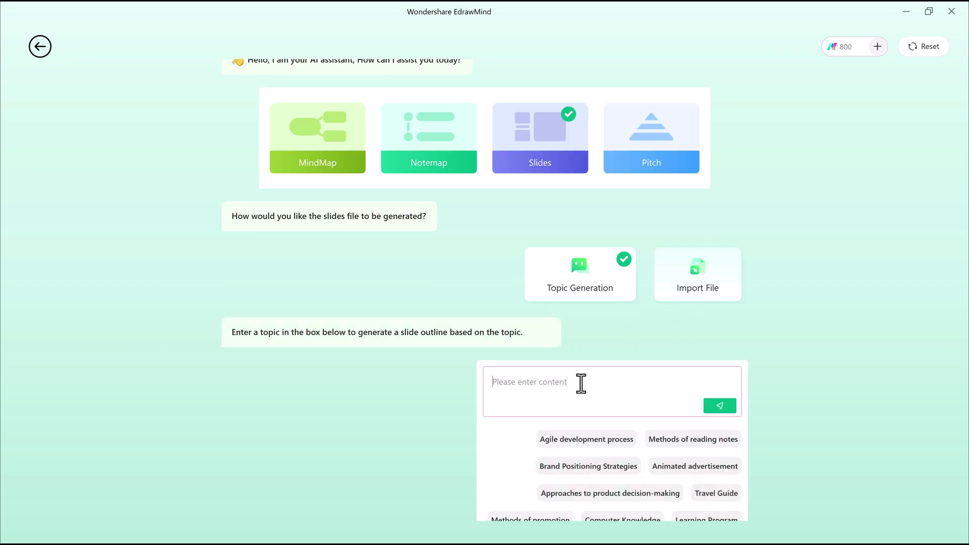
{"action": "left_click", "coordinate": [575, 439]}
{"action": "left_click", "coordinate": [722, 407]}
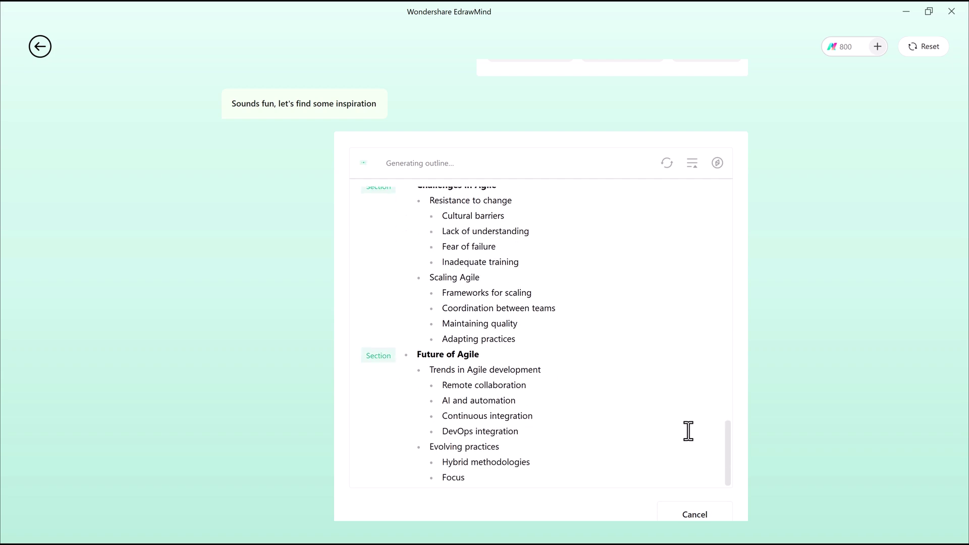
{"action": "left_click", "coordinate": [660, 513]}
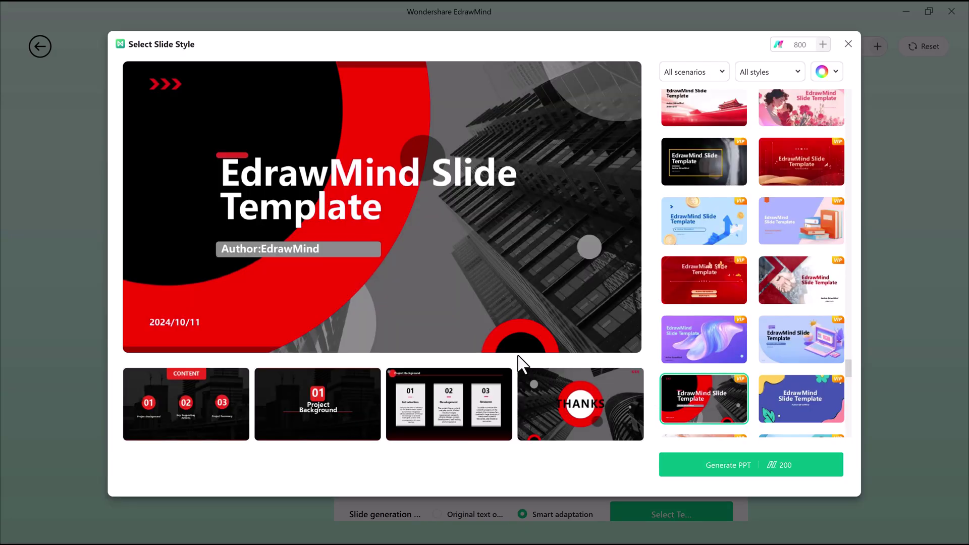
- Preview the blue coin-and-arrow template, then close the slide style gallery without generating
{"action": "left_click", "coordinate": [687, 207]}
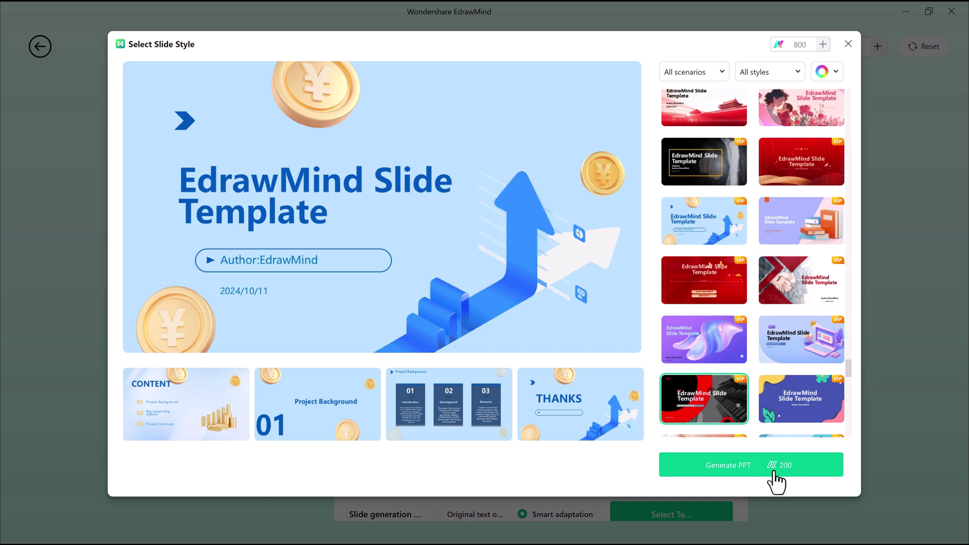
{"action": "scroll", "coordinate": [753, 275], "scroll_direction": "down", "scroll_amount": 1}
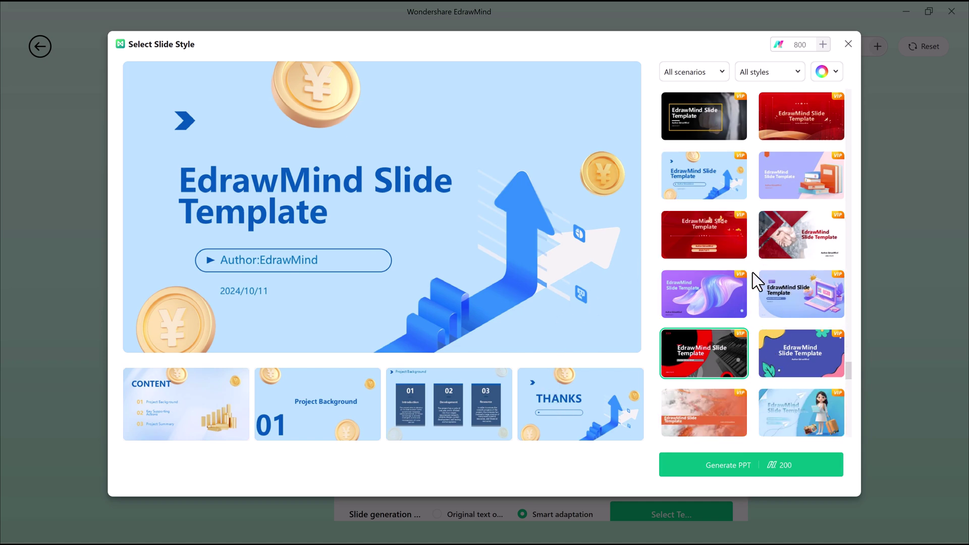
{"action": "left_click", "coordinate": [849, 45]}
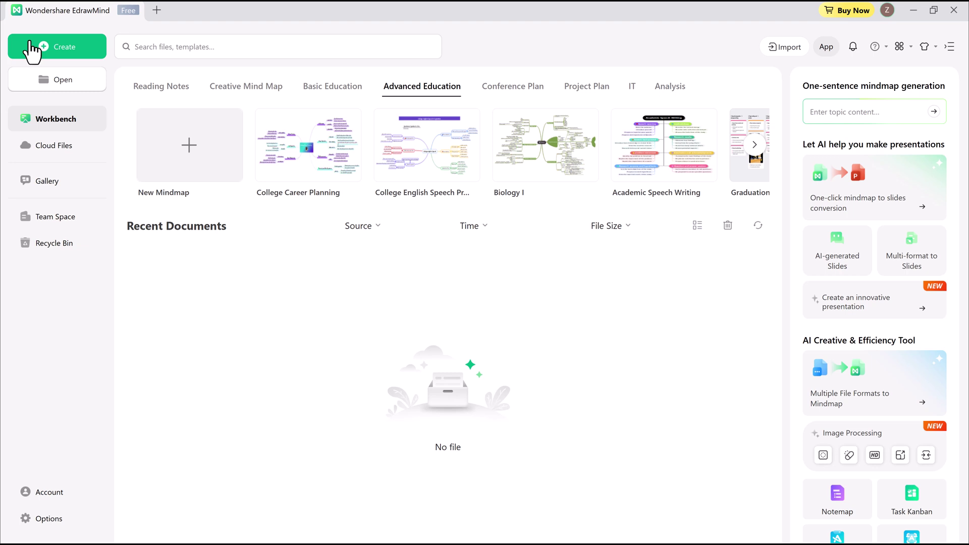
{"action": "left_click", "coordinate": [48, 41]}
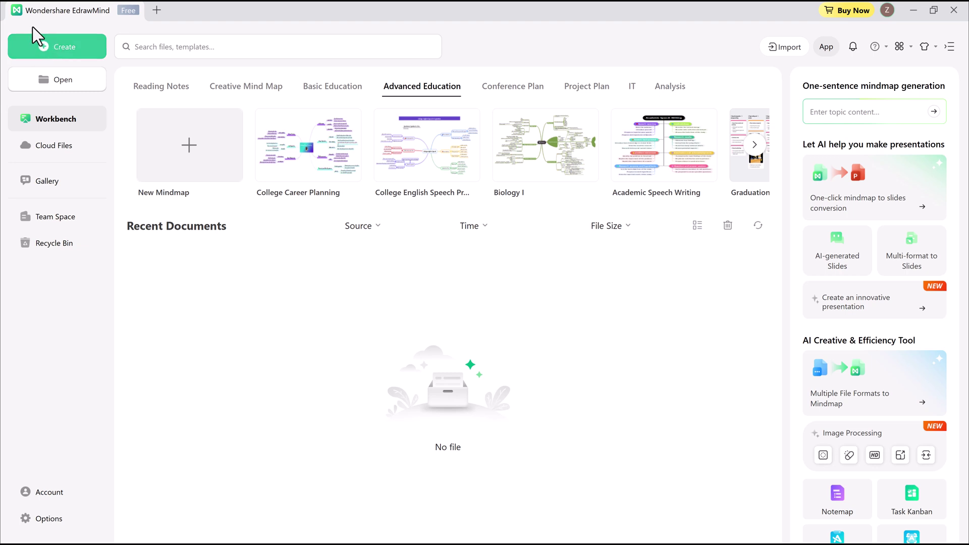
{"action": "left_click", "coordinate": [45, 51]}
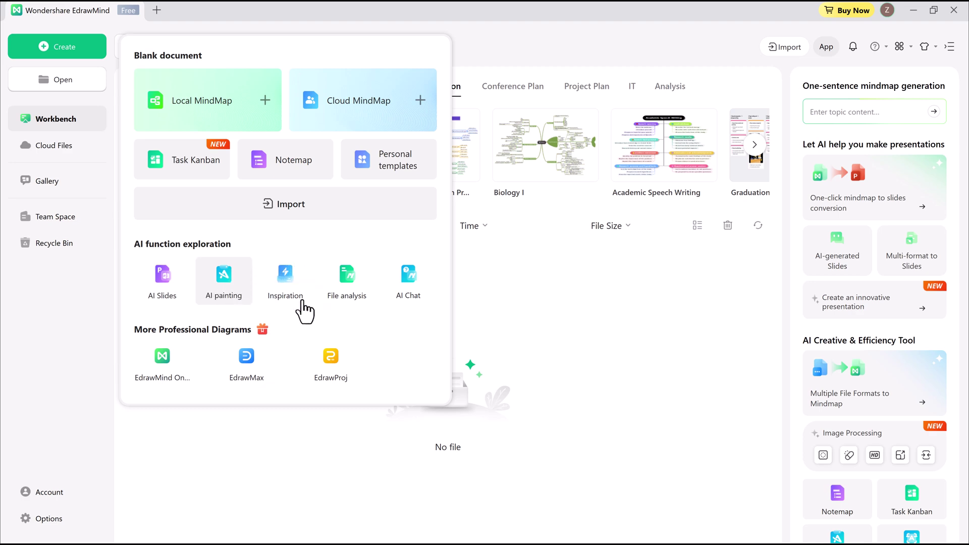
{"action": "left_click", "coordinate": [217, 272]}
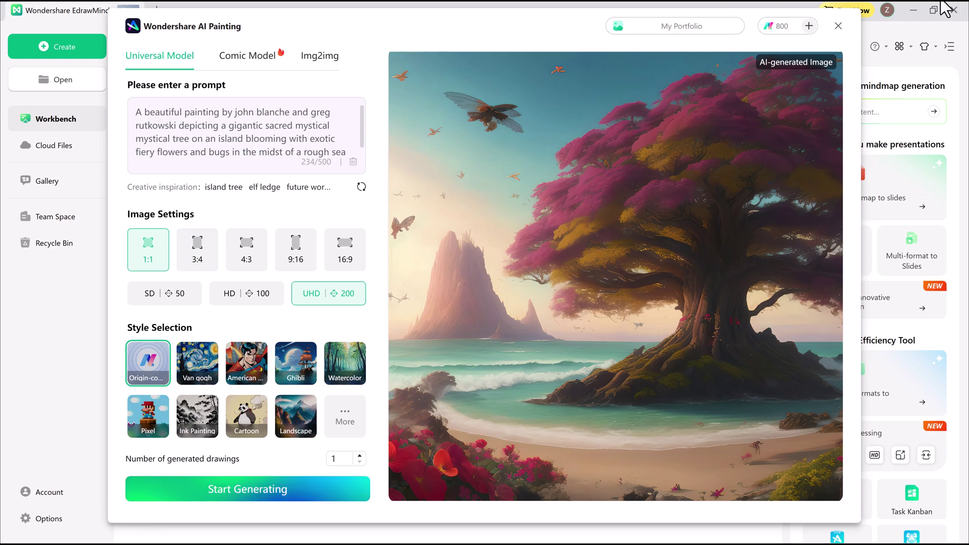
{"action": "left_click", "coordinate": [844, 26]}
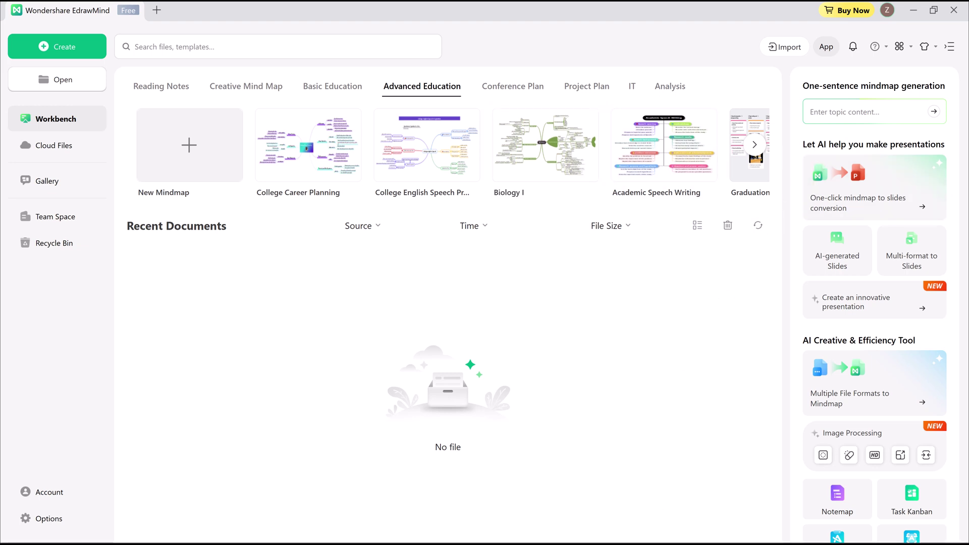
{"action": "mouse_move", "coordinate": [618, 542]}
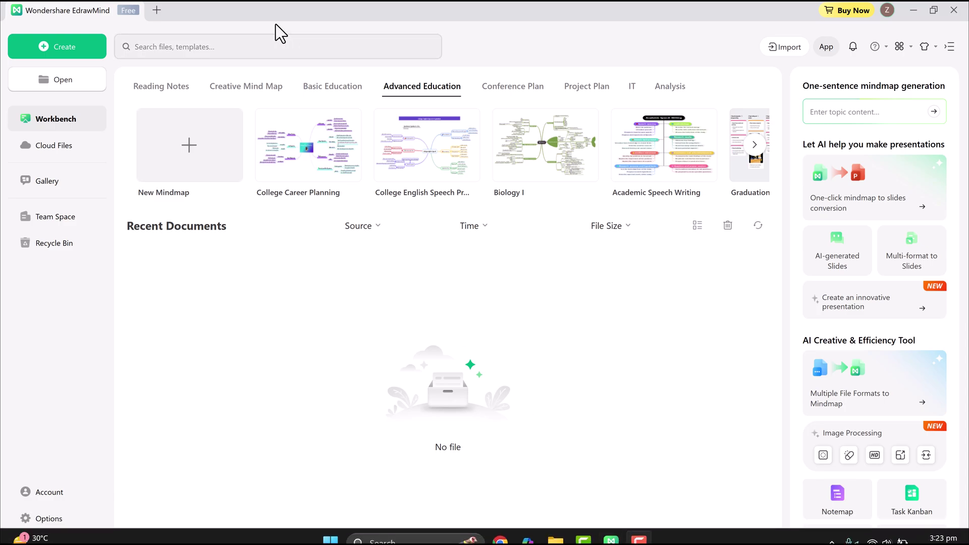